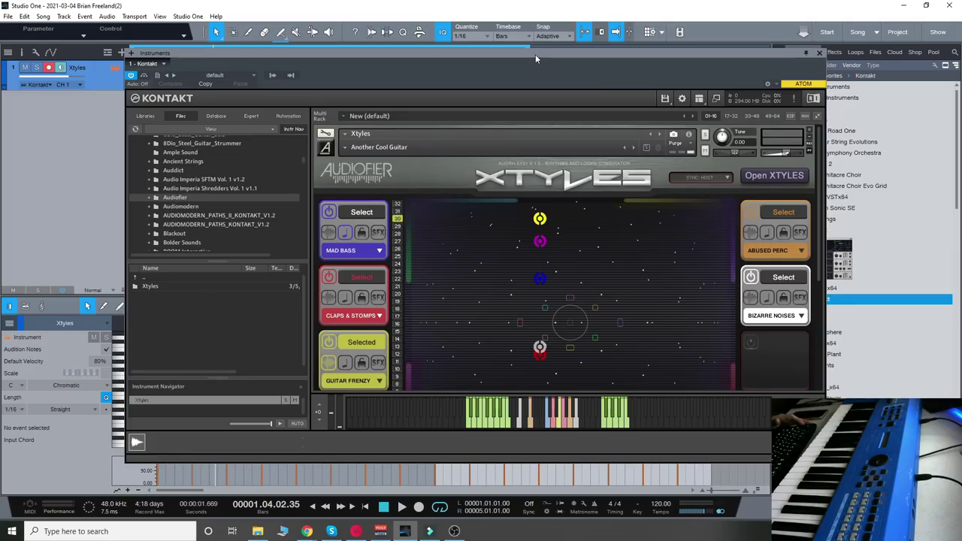
Move the Kontakt window clear of the browser, set the first layer's sound category to TRON KITS, and audition its trigger key.
{"action": "left_click_drag", "start_coordinate": [535, 54], "coordinate": [485, 51]}
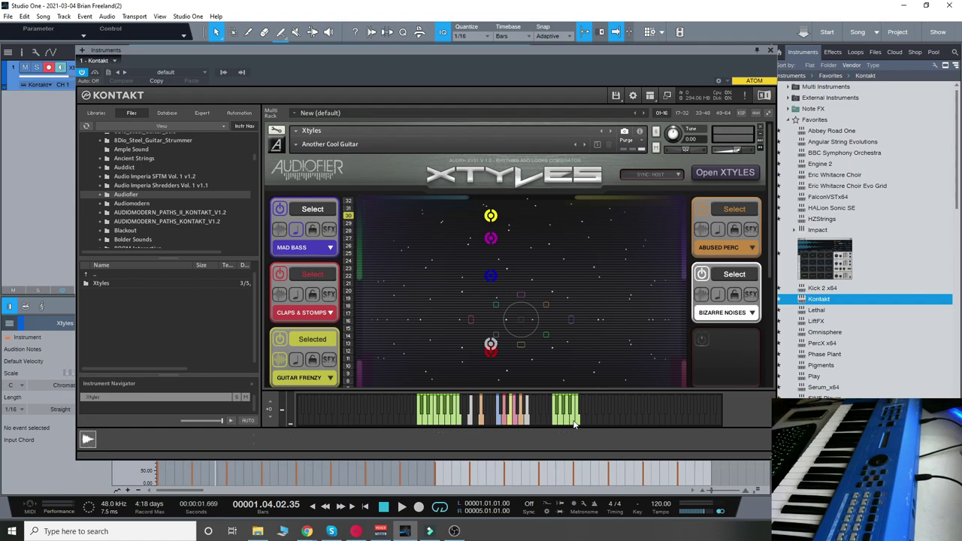
{"action": "scroll", "coordinate": [472, 330], "scroll_direction": "down", "scroll_amount": 3}
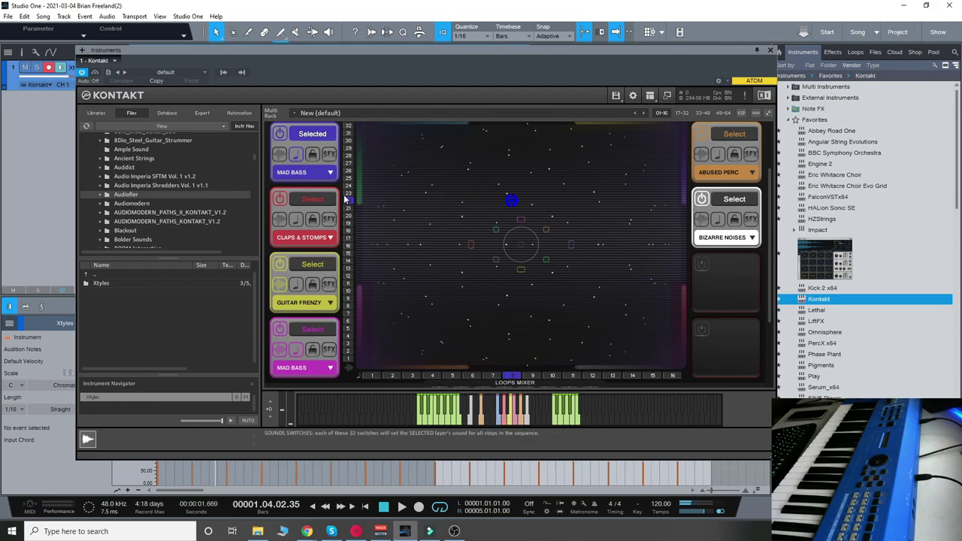
{"action": "left_click", "coordinate": [323, 172]}
{"action": "left_click", "coordinate": [319, 207]}
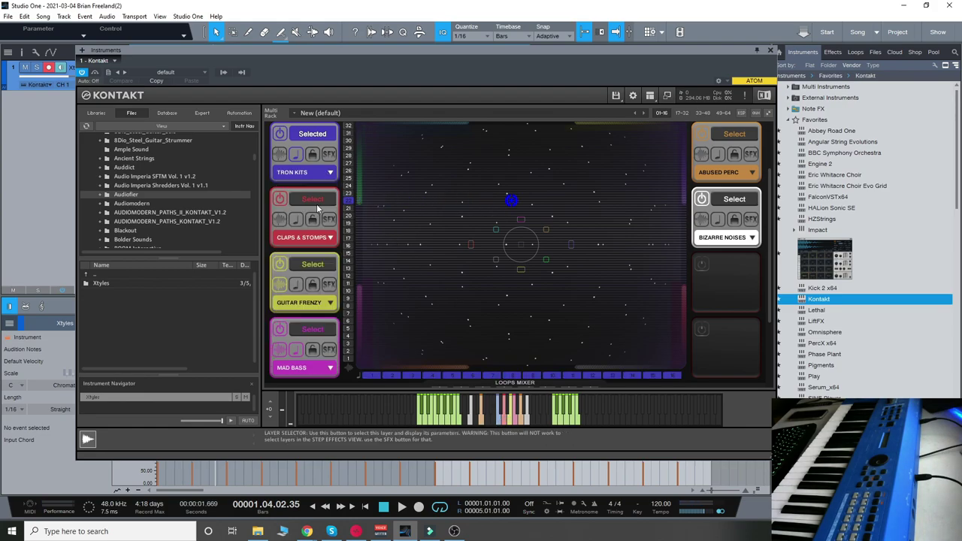
{"action": "left_click", "coordinate": [499, 424]}
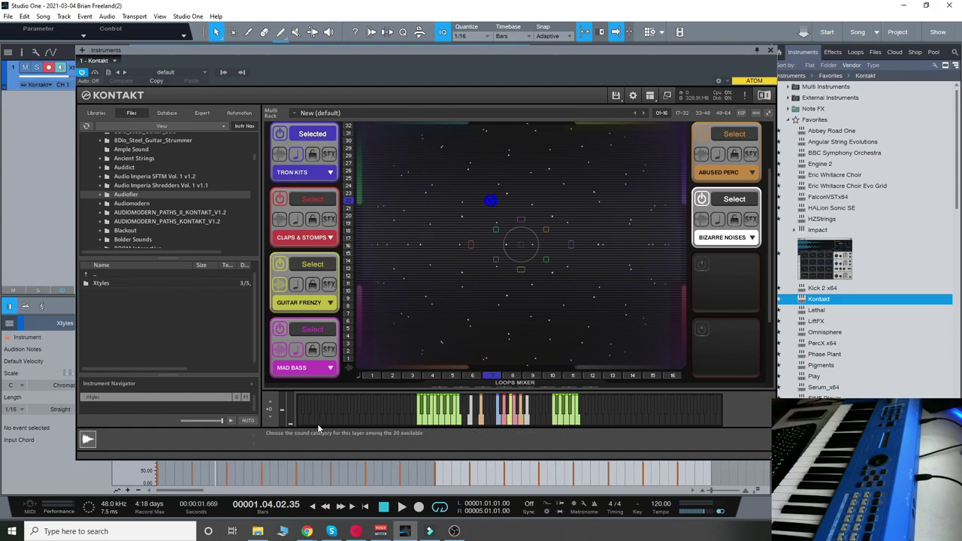
Look over the list of Xtyles snapshot presets, leave it without choosing one, and close the Kontakt window.
{"action": "scroll", "coordinate": [421, 272], "scroll_direction": "up", "scroll_amount": 3}
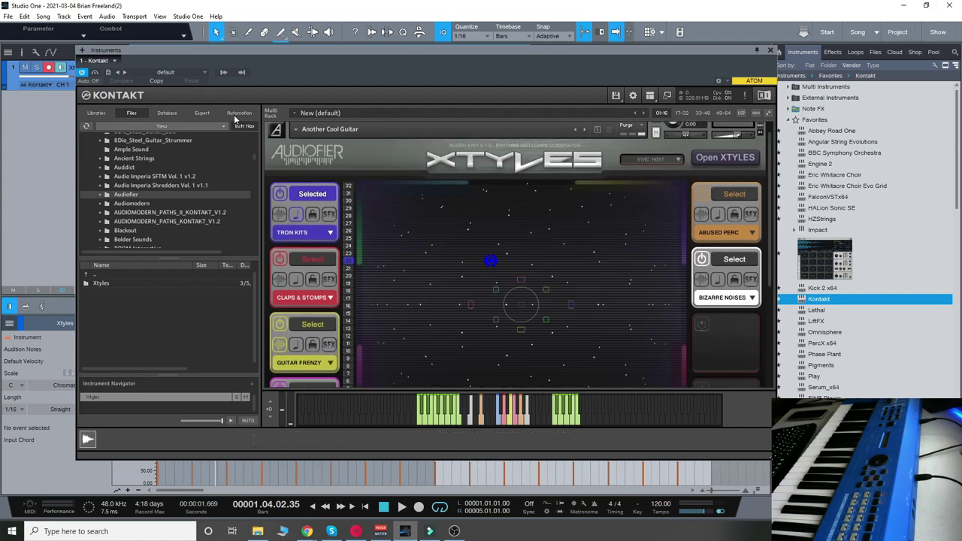
{"action": "mouse_move", "coordinate": [308, 137]}
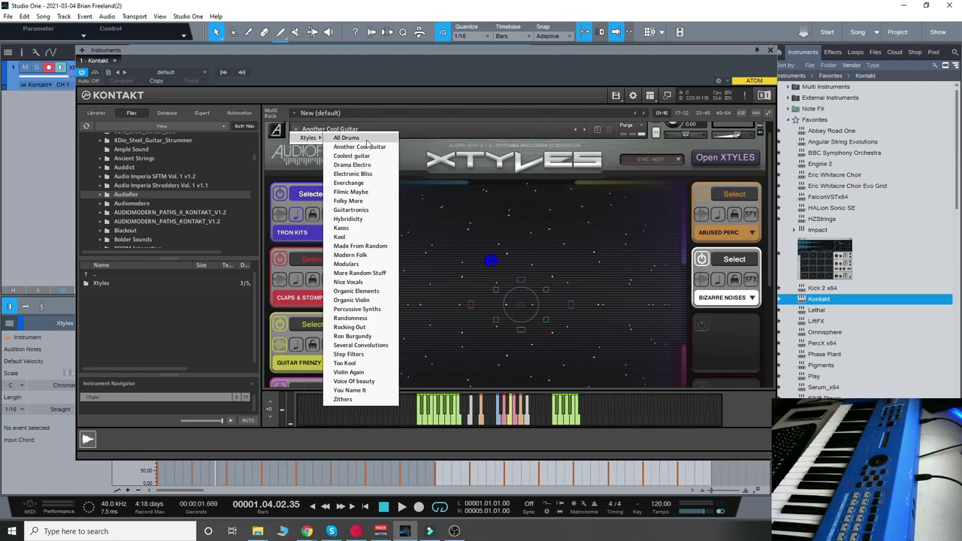
{"action": "left_click", "coordinate": [278, 147]}
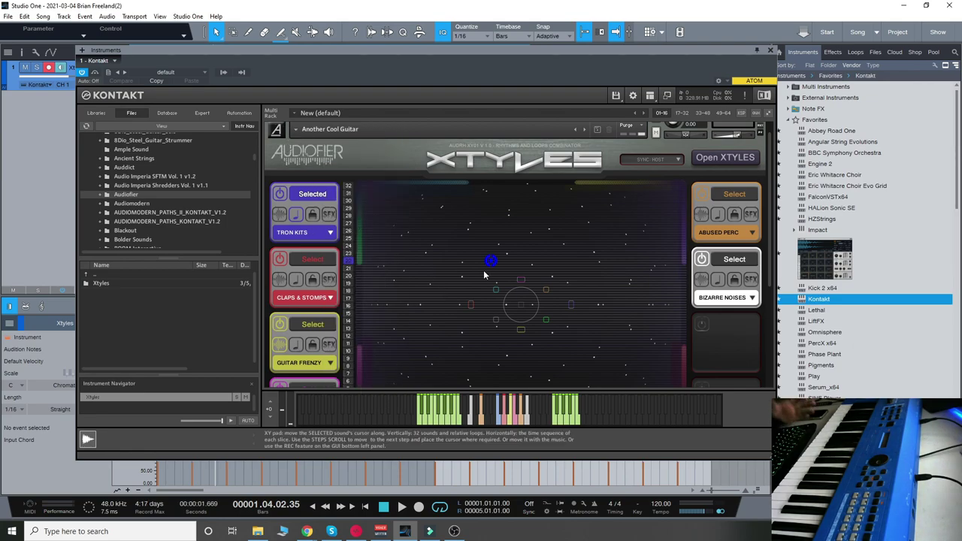
{"action": "scroll", "coordinate": [496, 278], "scroll_direction": "down", "scroll_amount": 2}
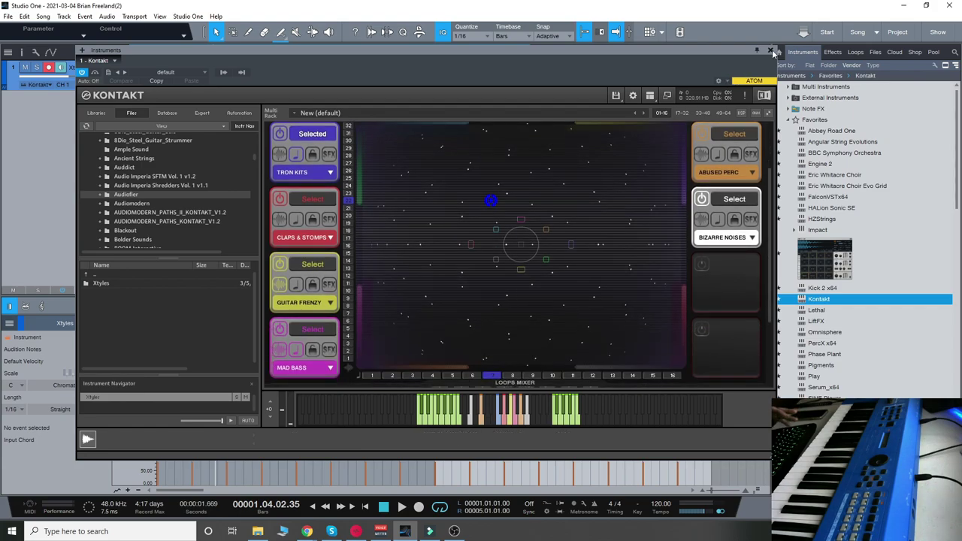
{"action": "left_click", "coordinate": [770, 51]}
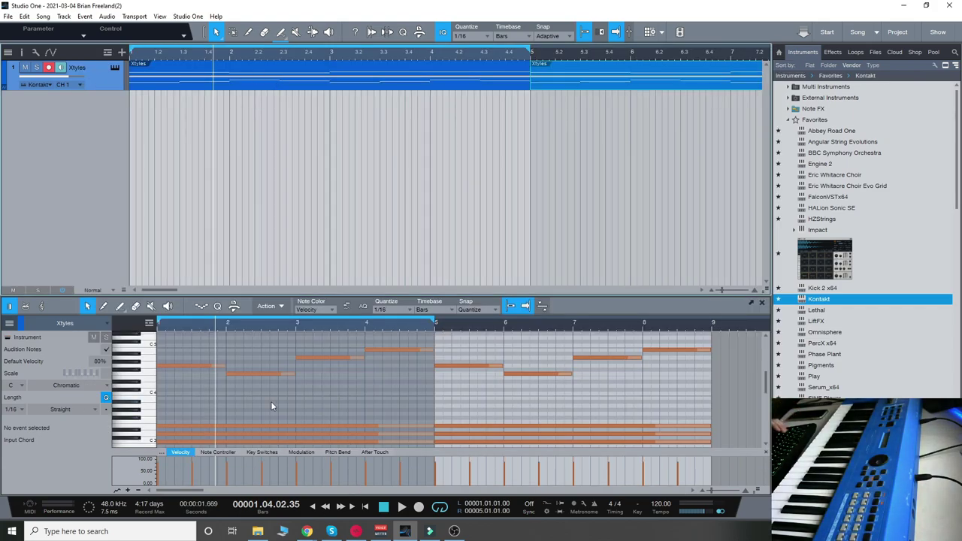
Examine the Xtyles part's melody, sustained trigger notes and low notes in the piano roll, and audition the upper sustained note's key.
{"action": "scroll", "coordinate": [228, 396], "scroll_direction": "down", "scroll_amount": 1}
{"action": "scroll", "coordinate": [229, 383], "scroll_direction": "up", "scroll_amount": 1}
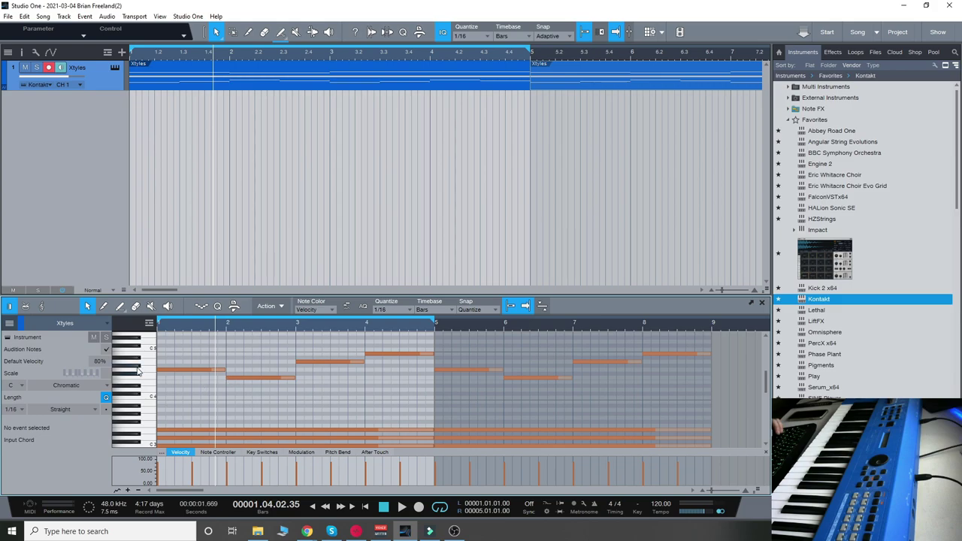
{"action": "scroll", "coordinate": [218, 406], "scroll_direction": "up", "scroll_amount": 1}
{"action": "scroll", "coordinate": [225, 411], "scroll_direction": "down", "scroll_amount": 3}
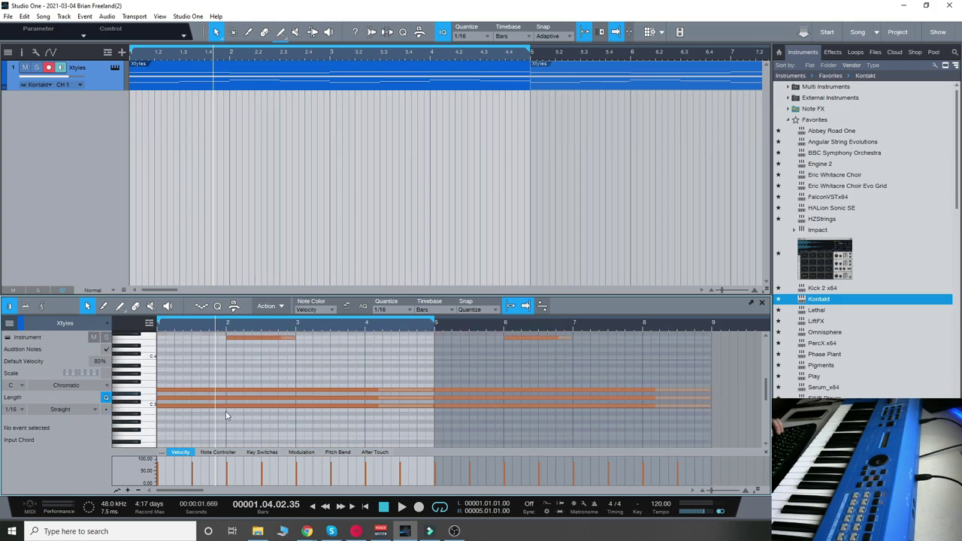
{"action": "scroll", "coordinate": [183, 364], "scroll_direction": "up", "scroll_amount": 5}
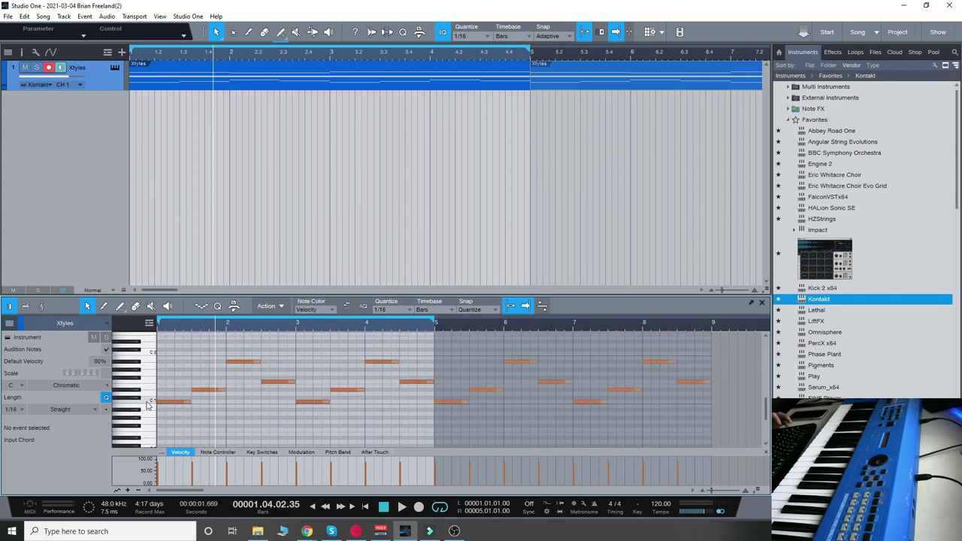
{"action": "scroll", "coordinate": [151, 410], "scroll_direction": "up", "scroll_amount": 3}
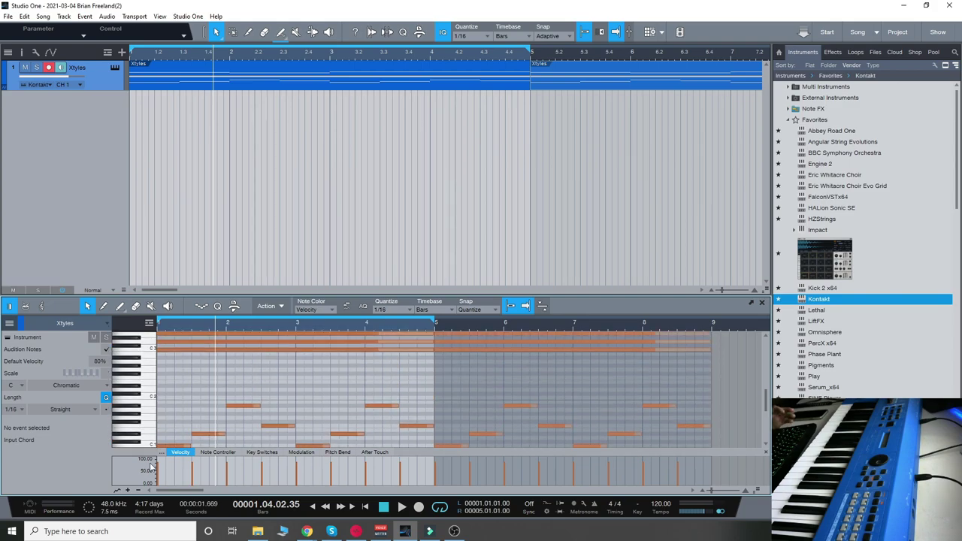
{"action": "scroll", "coordinate": [155, 421], "scroll_direction": "up", "scroll_amount": 1}
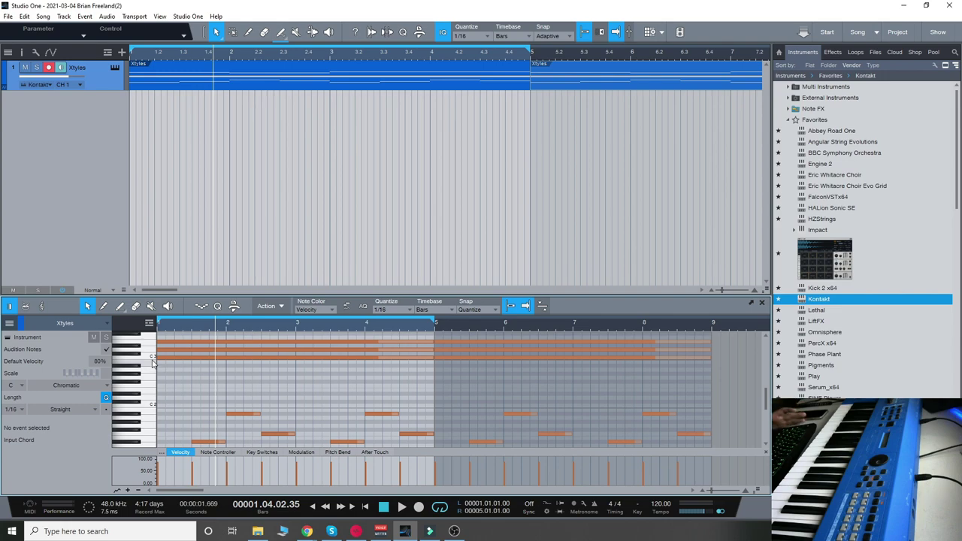
{"action": "left_click", "coordinate": [151, 344]}
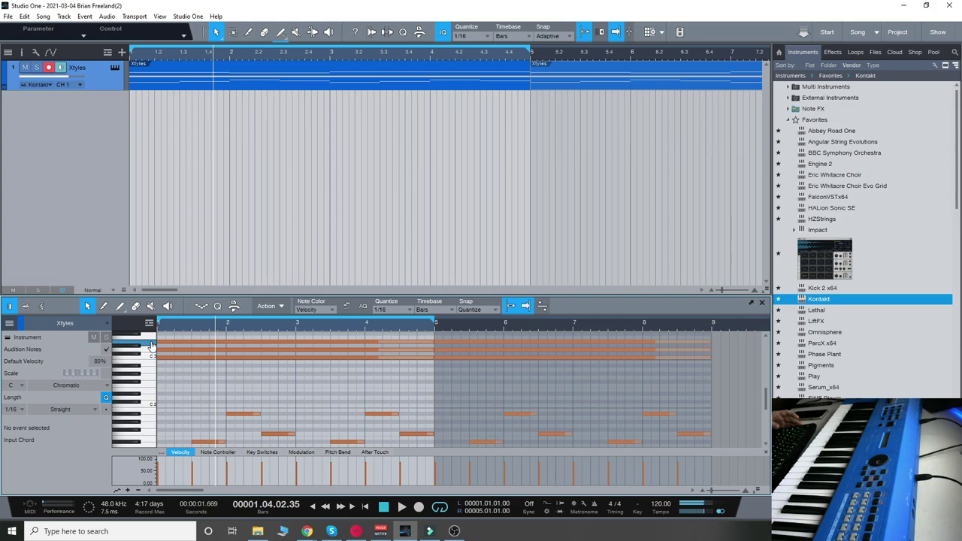
{"action": "scroll", "coordinate": [192, 362], "scroll_direction": "up", "scroll_amount": 5}
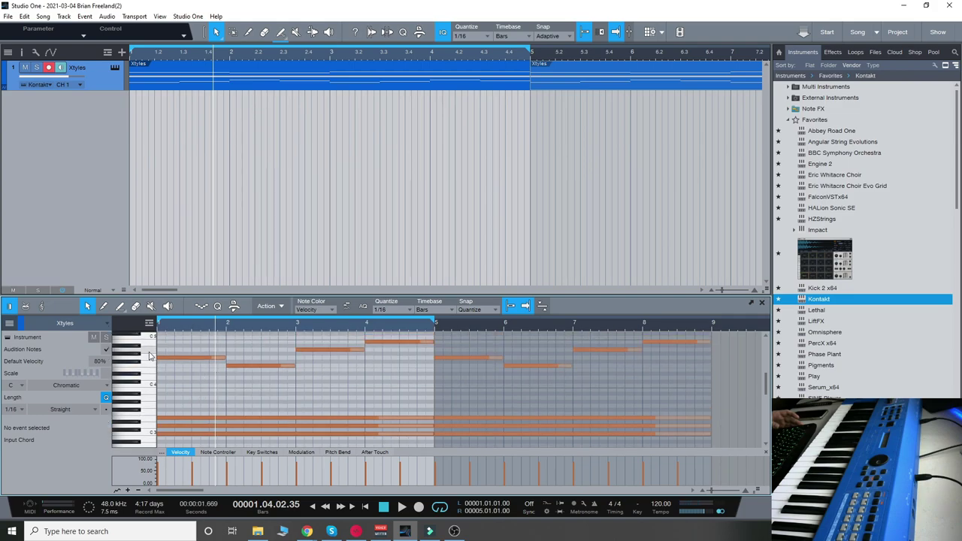
Reopen the Xtyles instrument, check the upper green key range on its keyboard, and close the window again.
{"action": "left_click", "coordinate": [114, 67]}
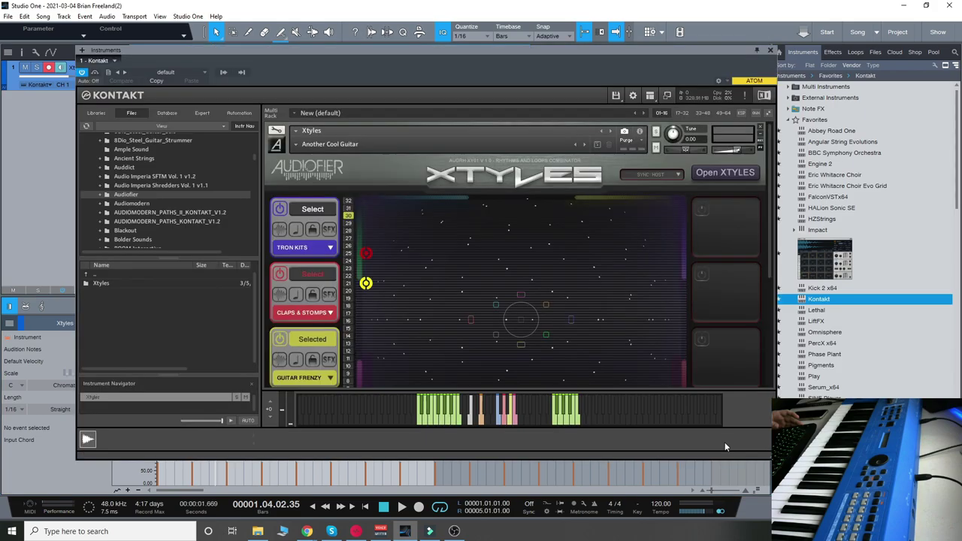
{"action": "left_click", "coordinate": [565, 417]}
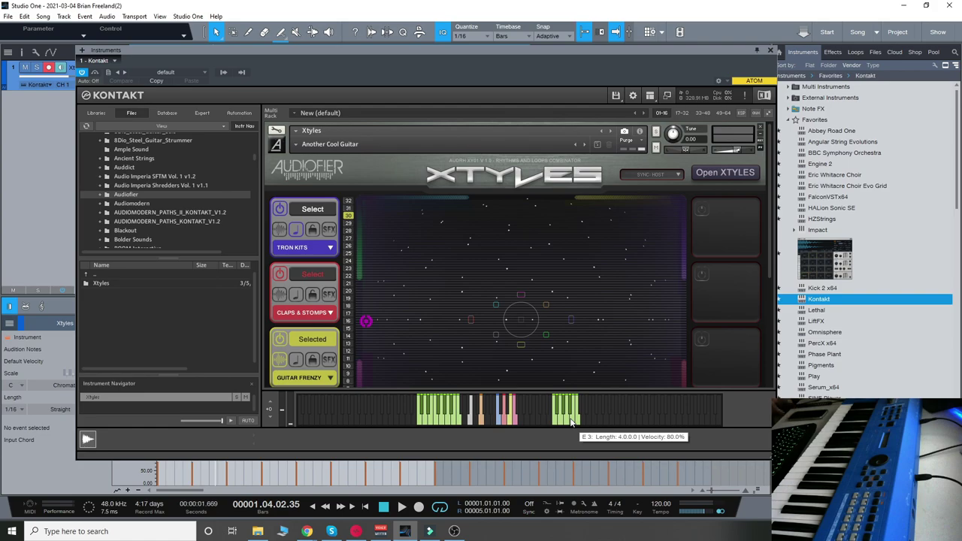
{"action": "left_click", "coordinate": [771, 52]}
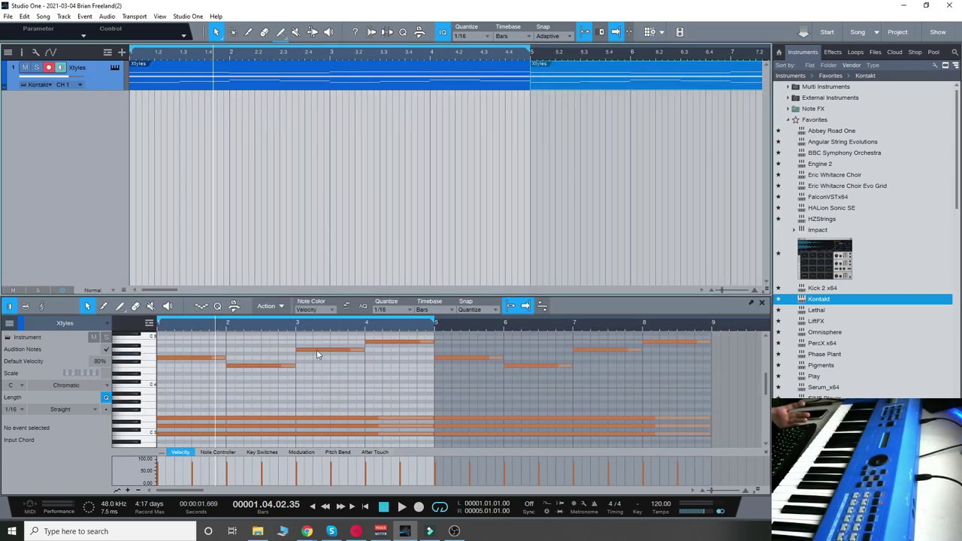
Audition the trigger keys around C3 in the piano roll and return the playhead to the start of the song.
{"action": "left_click", "coordinate": [150, 424]}
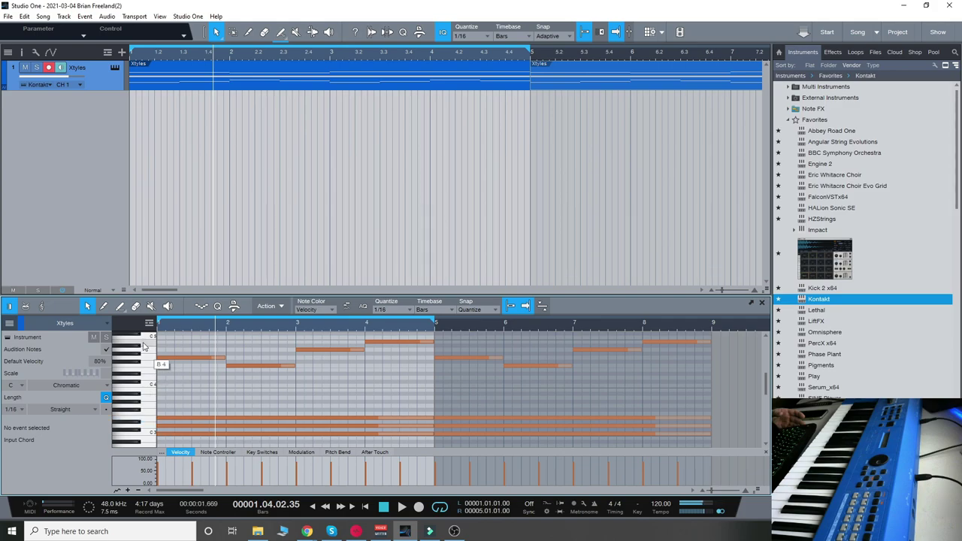
{"action": "scroll", "coordinate": [149, 424], "scroll_direction": "down", "scroll_amount": 1}
{"action": "key", "text": "Home"}
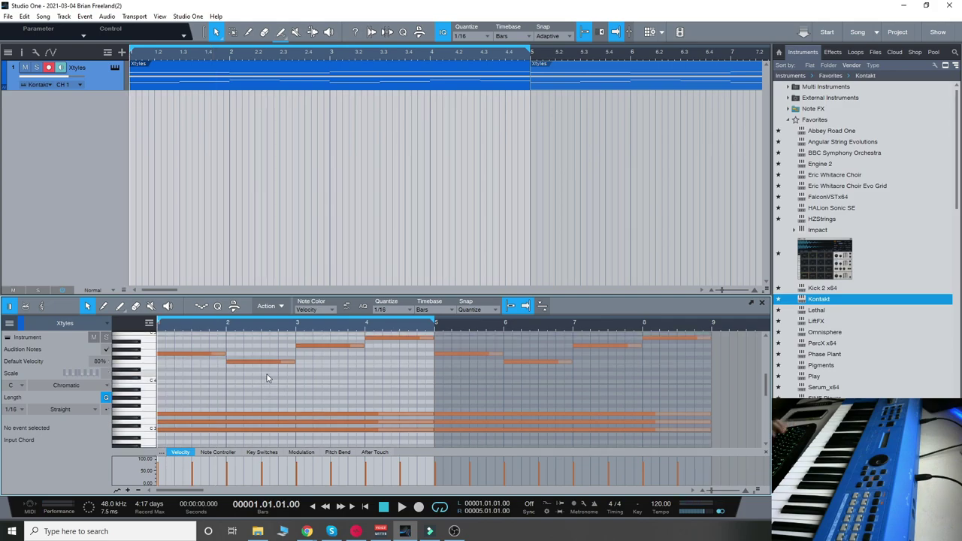
{"action": "left_click", "coordinate": [150, 433]}
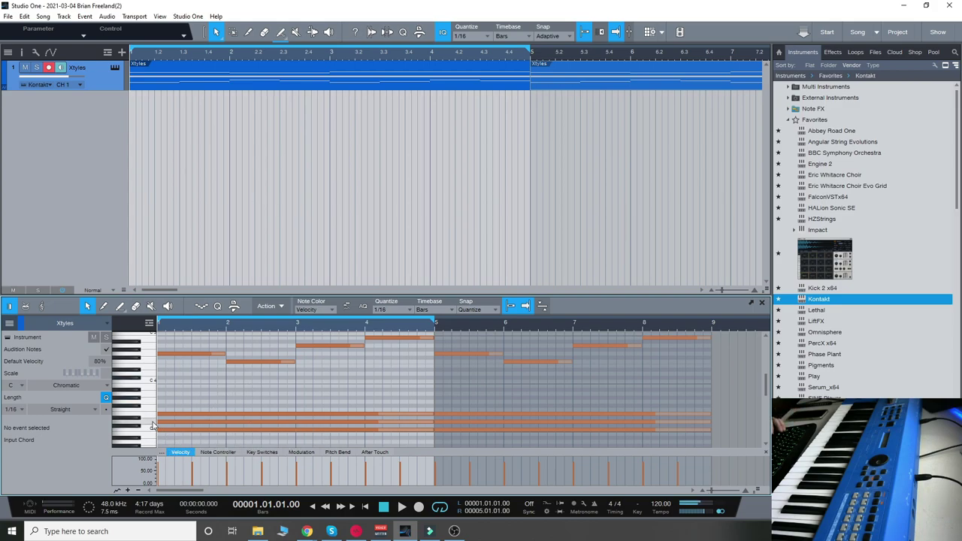
{"action": "left_click", "coordinate": [152, 418]}
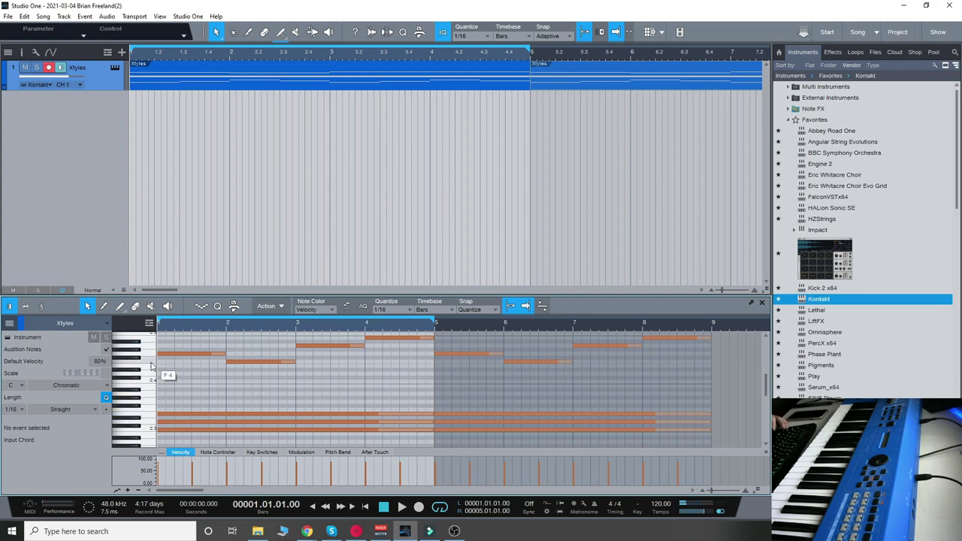
Play the loop from the start and enlarge the note editor so the melody, trigger and low notes all fit.
{"action": "scroll", "coordinate": [199, 371], "scroll_direction": "down", "scroll_amount": 5}
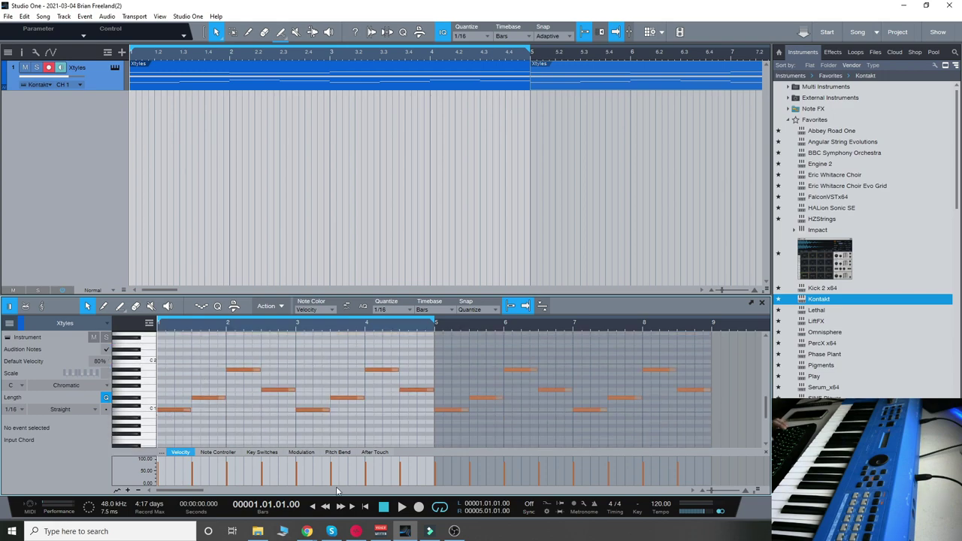
{"action": "key", "text": "space"}
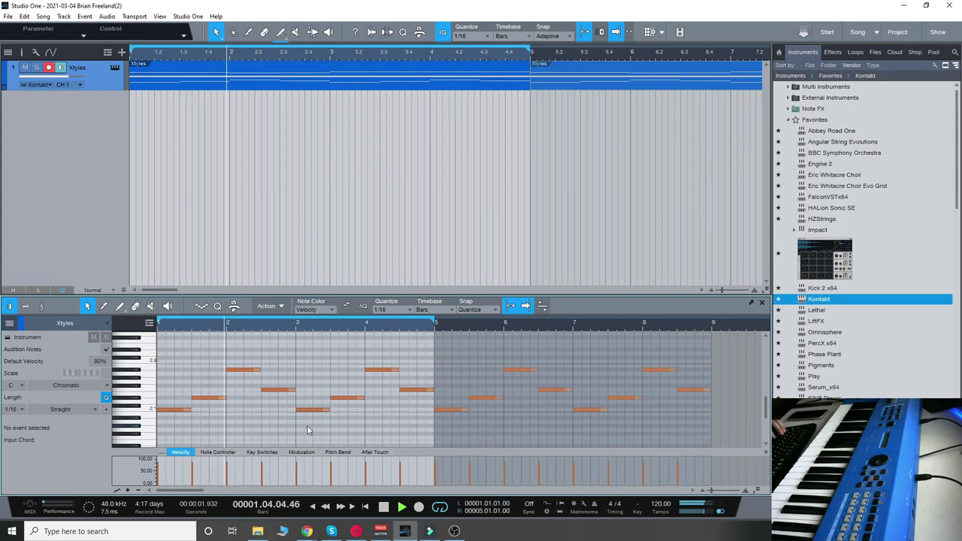
{"action": "scroll", "coordinate": [308, 430], "scroll_direction": "up", "scroll_amount": 2}
{"action": "scroll", "coordinate": [307, 430], "scroll_direction": "up", "scroll_amount": 5}
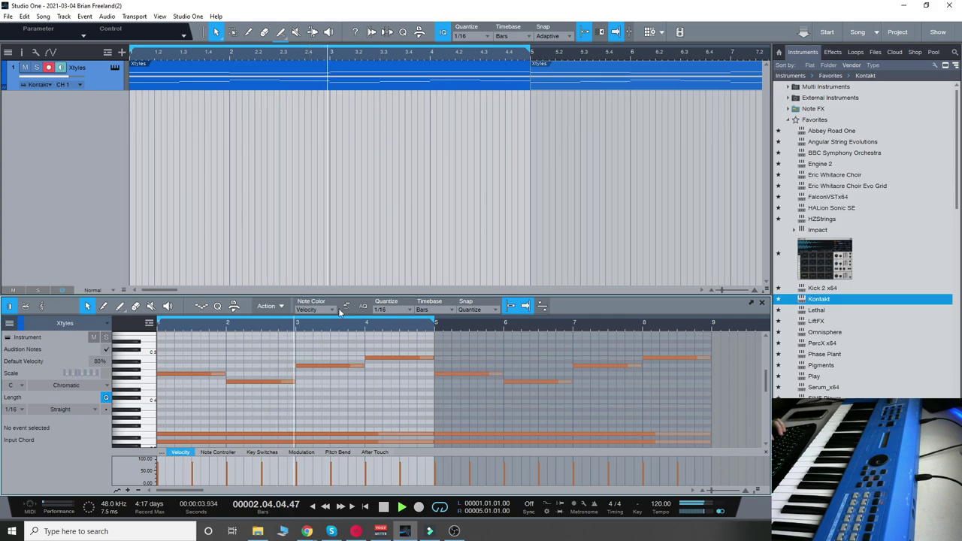
{"action": "left_click_drag", "start_coordinate": [336, 297], "coordinate": [339, 163]}
{"action": "scroll", "coordinate": [386, 348], "scroll_direction": "down", "scroll_amount": 2}
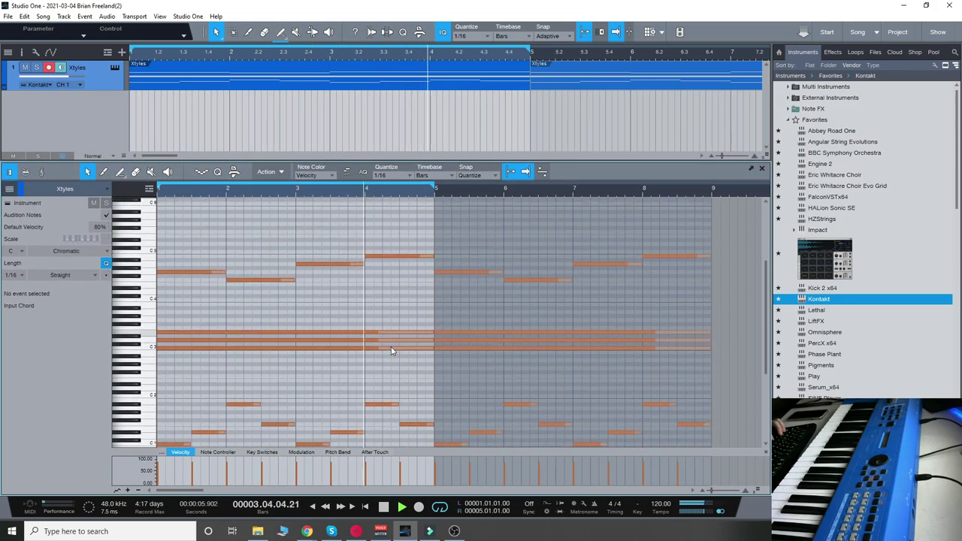
{"action": "scroll", "coordinate": [395, 348], "scroll_direction": "down", "scroll_amount": 2}
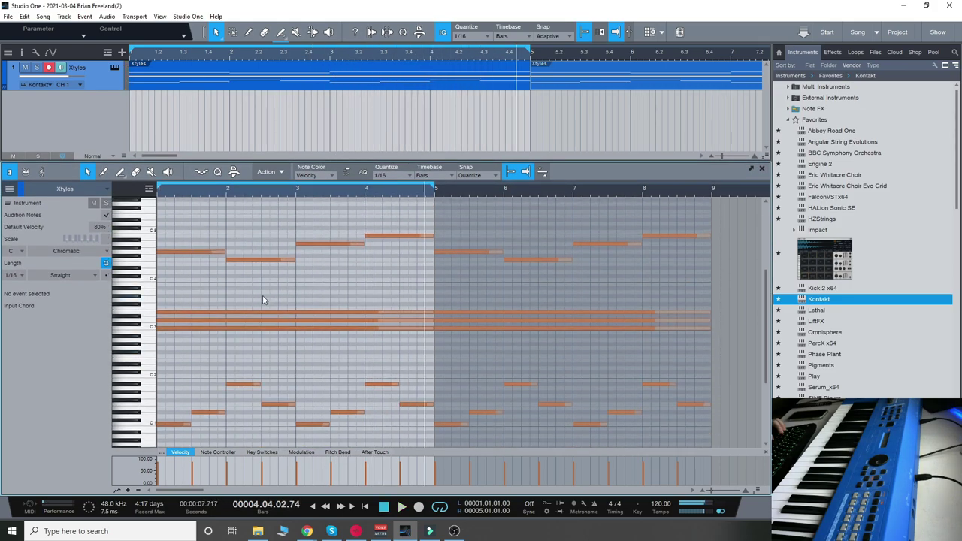
In the first Xtyles part, add a four-bar note at F3 and transpose the four-bar E3 note up to F3.
{"action": "left_click", "coordinate": [230, 310]}
{"action": "left_click_drag", "start_coordinate": [230, 310], "coordinate": [230, 308]}
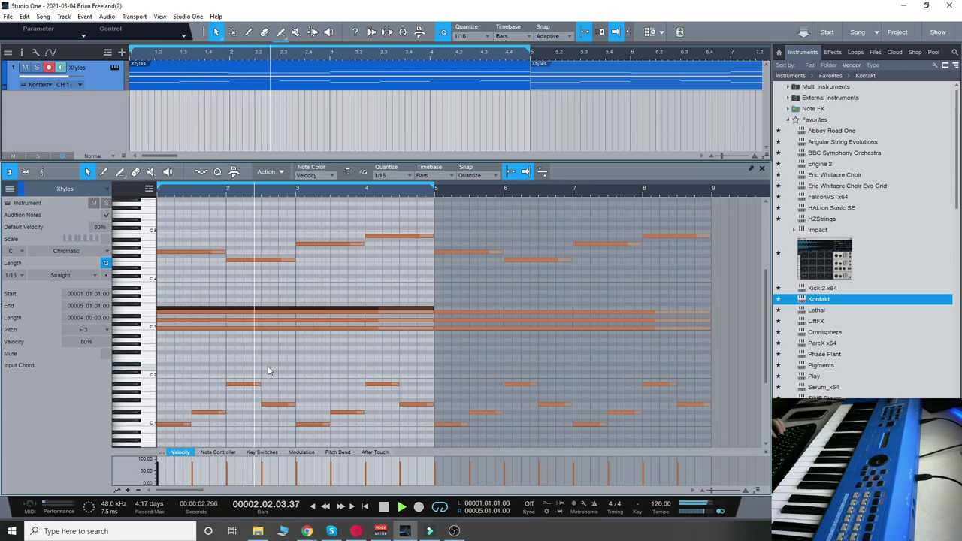
{"action": "left_click", "coordinate": [264, 316]}
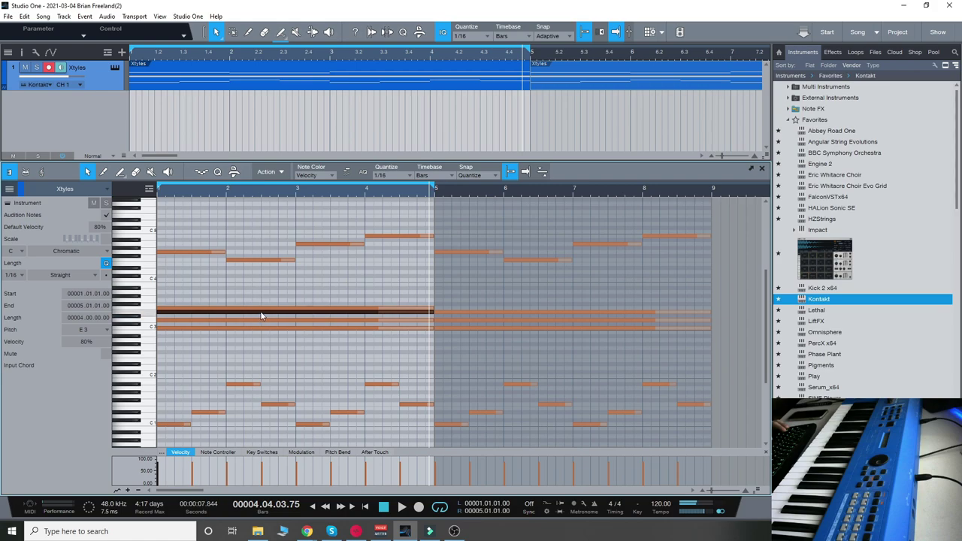
{"action": "key", "text": "Up"}
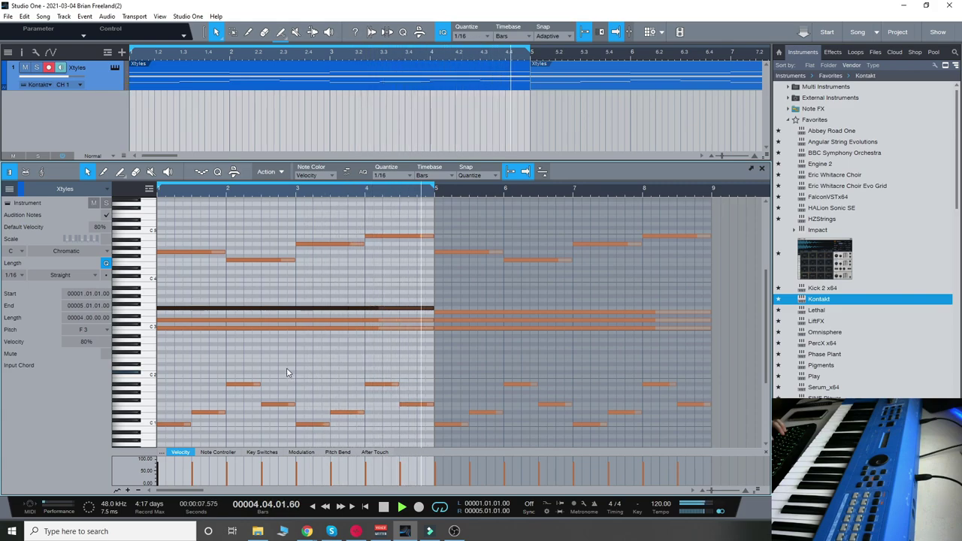
Reopen the Xtyles instrument and change the first layer's sound category to VIBEY GROOVES.
{"action": "left_click", "coordinate": [115, 68]}
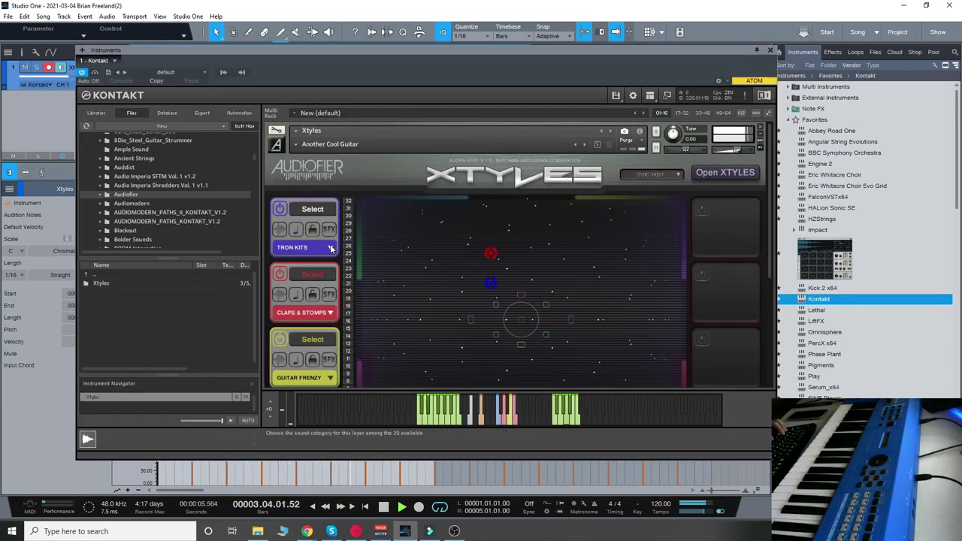
{"action": "scroll", "coordinate": [450, 278], "scroll_direction": "down", "scroll_amount": 3}
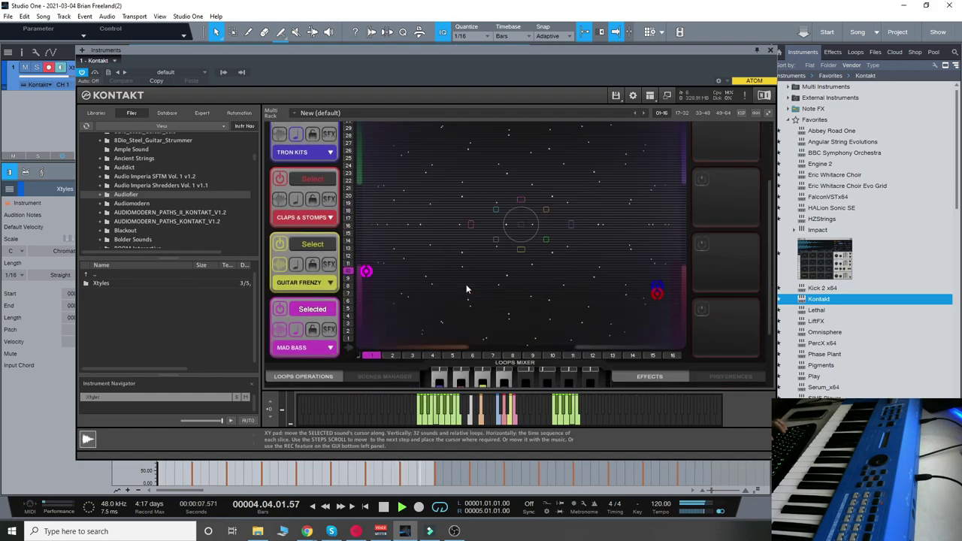
{"action": "scroll", "coordinate": [466, 285], "scroll_direction": "up", "scroll_amount": 2}
{"action": "left_click", "coordinate": [329, 223]}
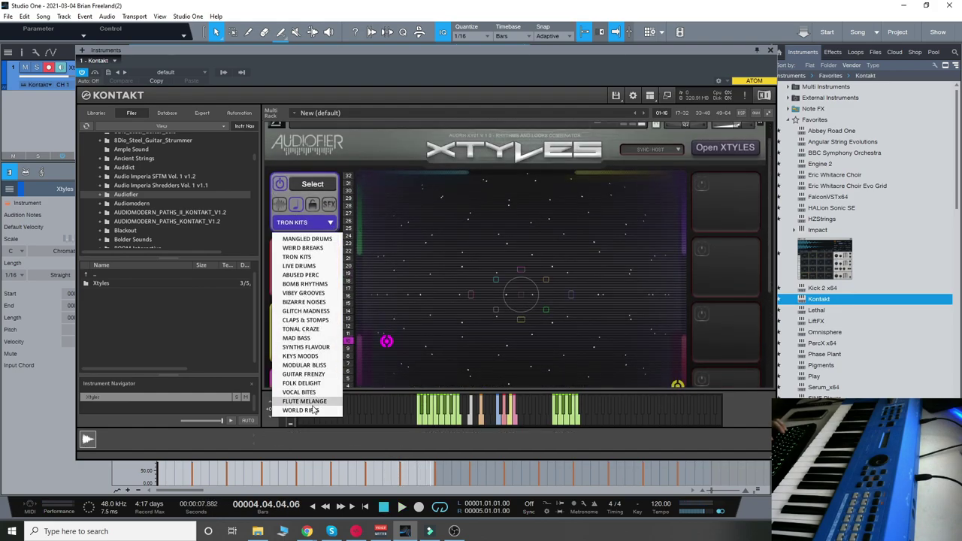
{"action": "left_click", "coordinate": [317, 293]}
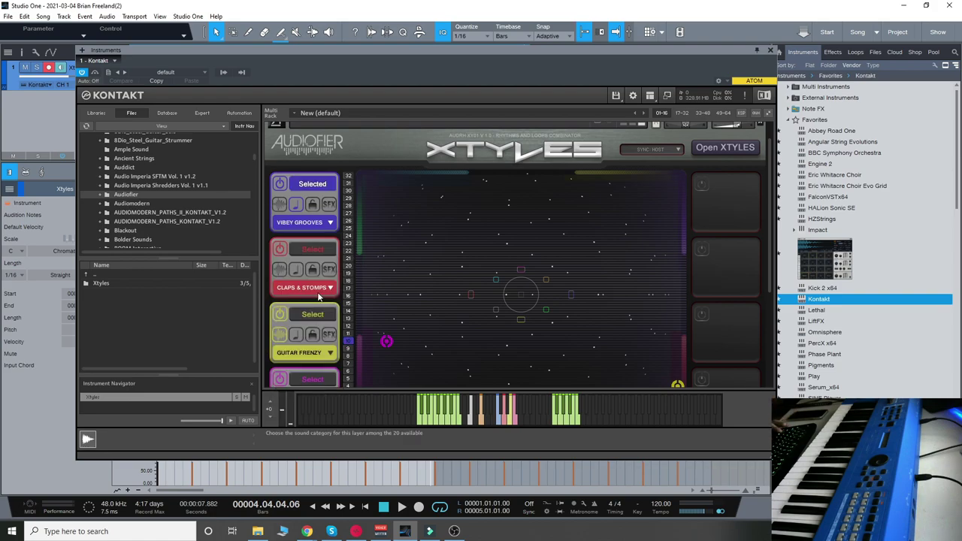
Play the loop from the start and set the second layer's sound category to BOMB RHYTHMS.
{"action": "left_click", "coordinate": [313, 506]}
{"action": "key", "text": "space"}
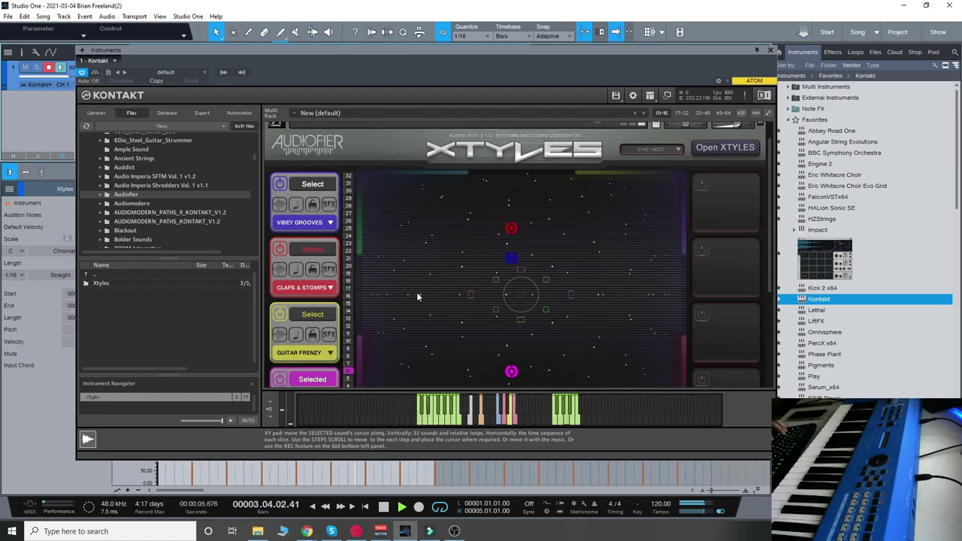
{"action": "scroll", "coordinate": [416, 297], "scroll_direction": "down", "scroll_amount": 1}
{"action": "scroll", "coordinate": [417, 297], "scroll_direction": "down", "scroll_amount": 5}
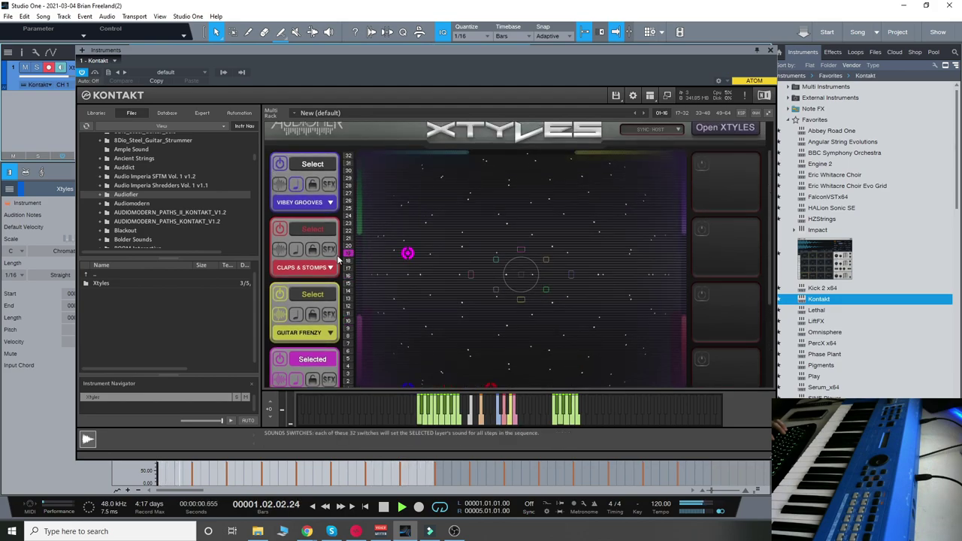
{"action": "left_click", "coordinate": [304, 267]}
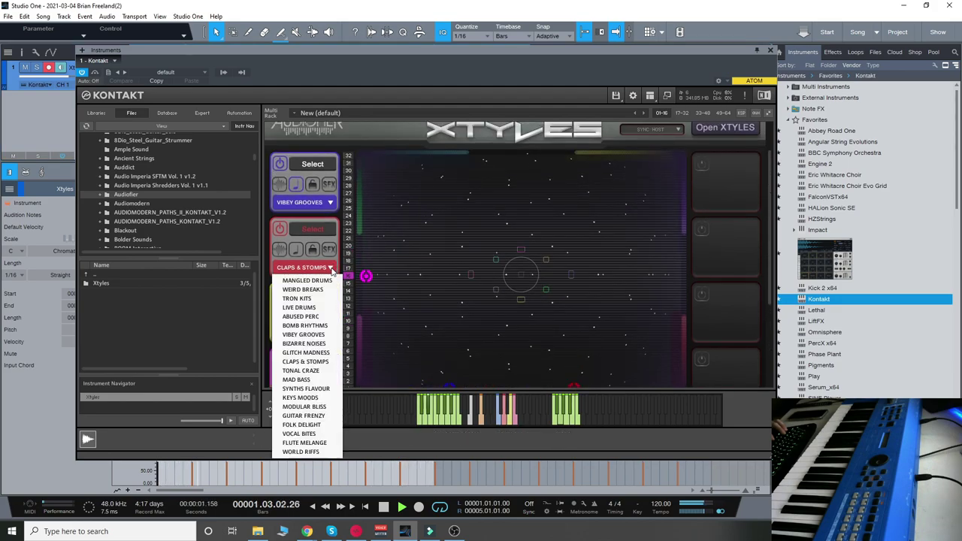
{"action": "left_click", "coordinate": [305, 326]}
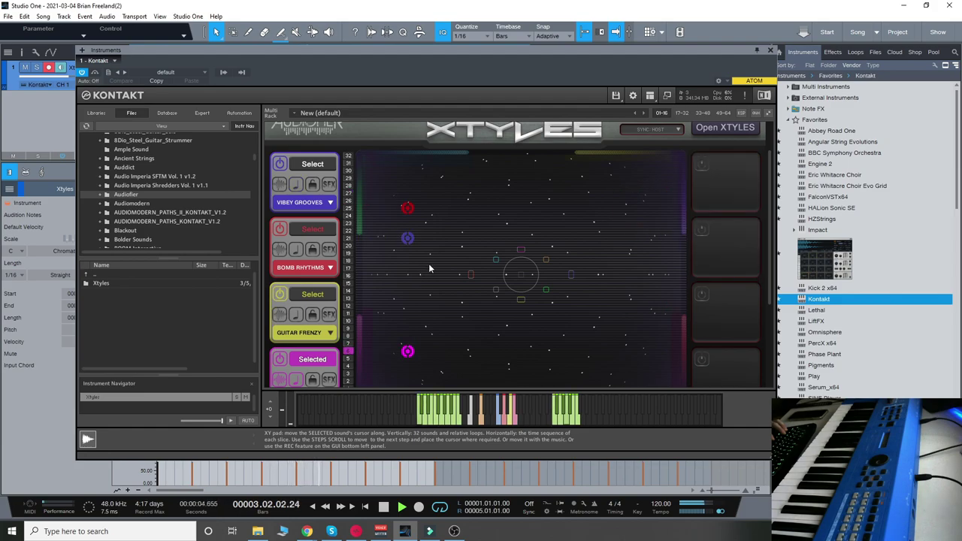
Switch on the four unused layers and open the factory Xtyles page.
{"action": "scroll", "coordinate": [430, 268], "scroll_direction": "up", "scroll_amount": 2}
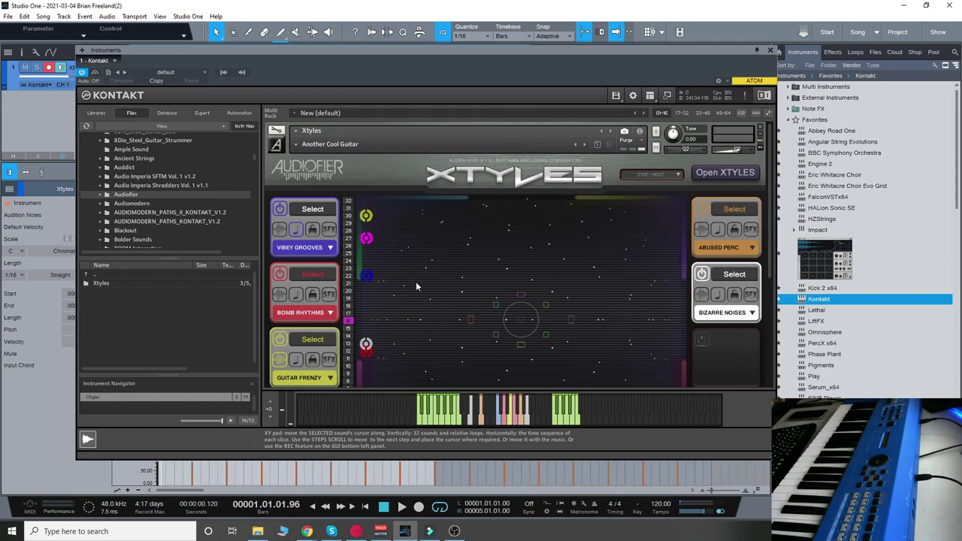
{"action": "left_click", "coordinate": [724, 172]}
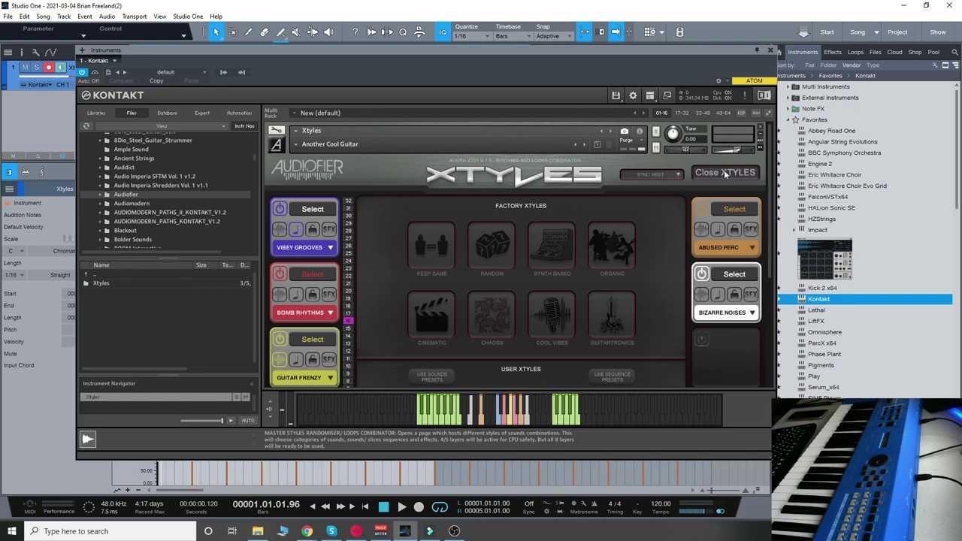
{"action": "scroll", "coordinate": [643, 312], "scroll_direction": "down", "scroll_amount": 1}
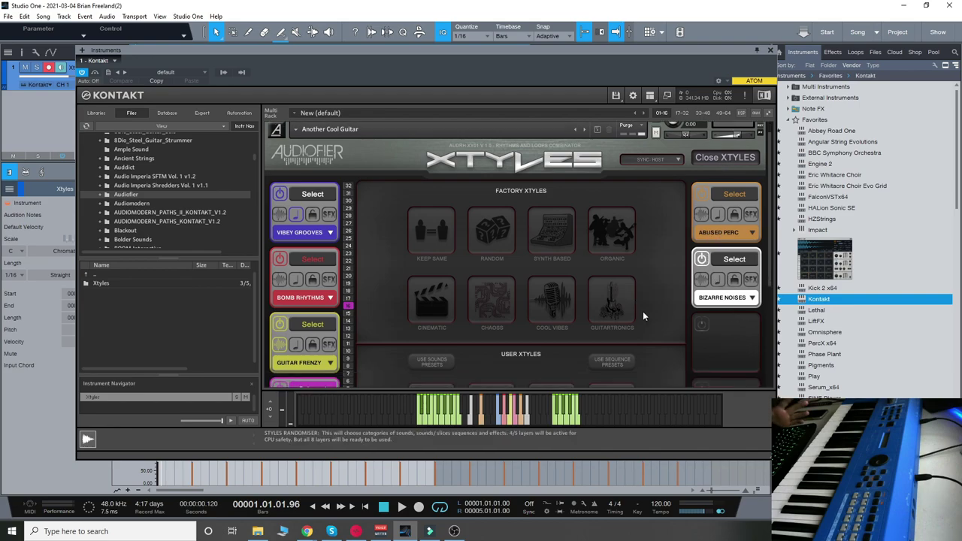
{"action": "left_click", "coordinate": [705, 306]}
{"action": "scroll", "coordinate": [716, 310], "scroll_direction": "down", "scroll_amount": 1}
{"action": "scroll", "coordinate": [714, 309], "scroll_direction": "down", "scroll_amount": 1}
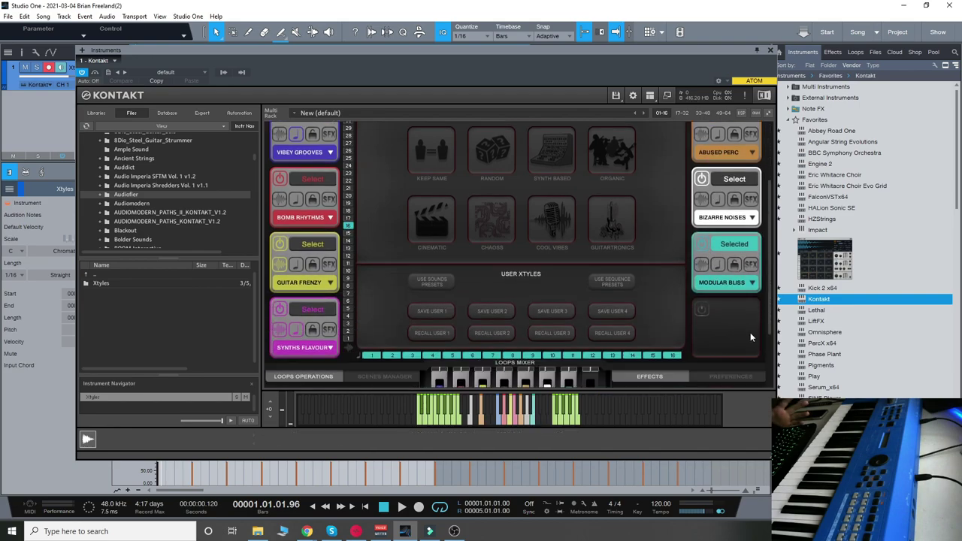
{"action": "left_click", "coordinate": [725, 282]}
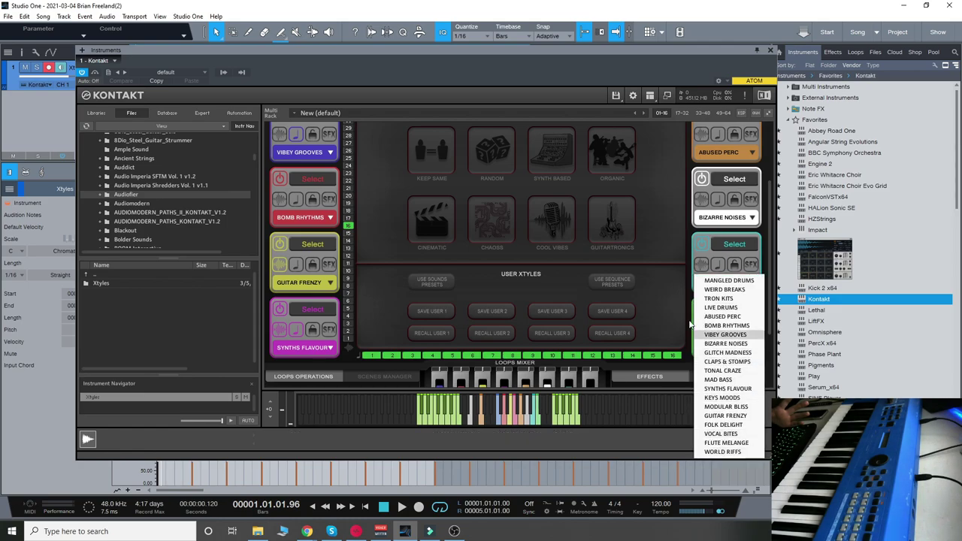
{"action": "left_click", "coordinate": [412, 355]}
{"action": "scroll", "coordinate": [649, 301], "scroll_direction": "down", "scroll_amount": 1}
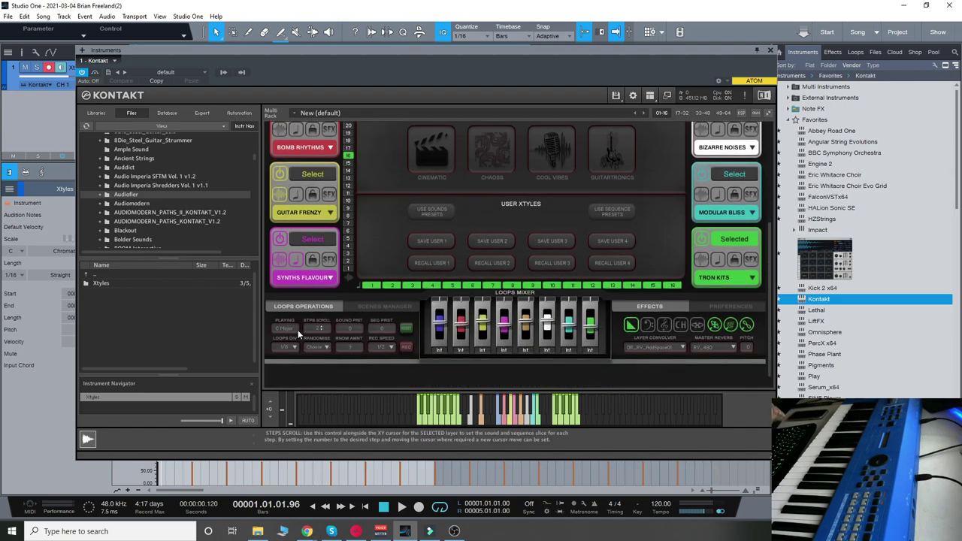
{"action": "scroll", "coordinate": [299, 334], "scroll_direction": "up", "scroll_amount": 2}
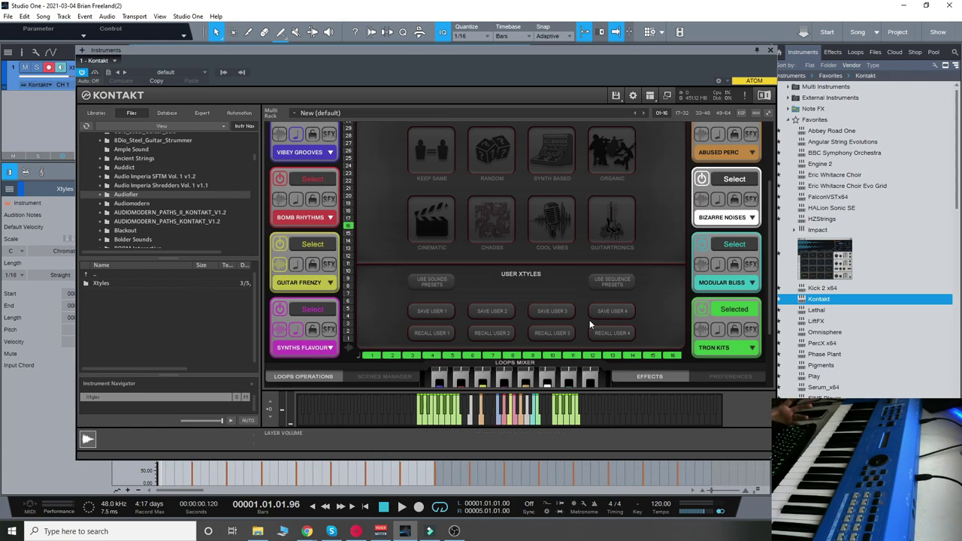
{"action": "scroll", "coordinate": [451, 196], "scroll_direction": "up", "scroll_amount": 2}
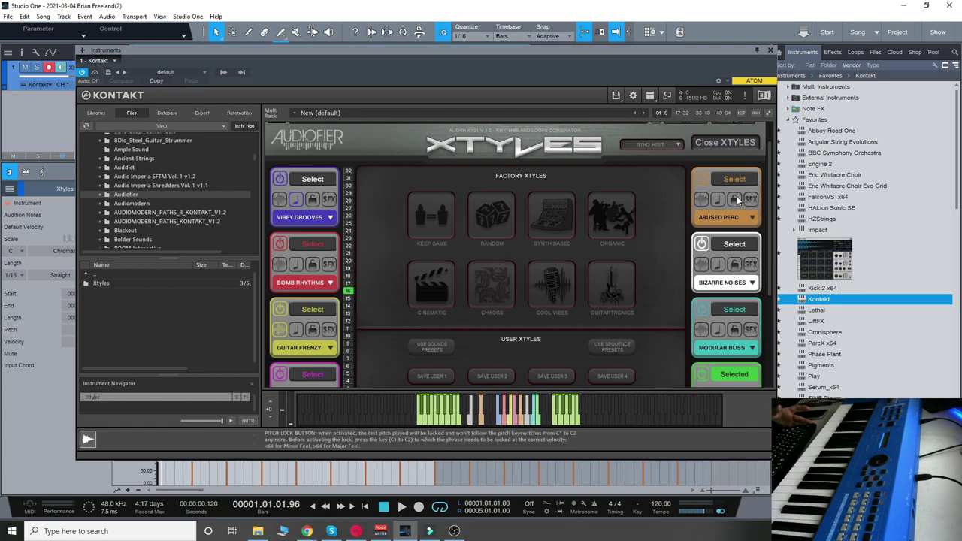
Apply the CHAOSS factory style and play the loop from the start with the XY pad showing.
{"action": "left_click", "coordinate": [734, 178]}
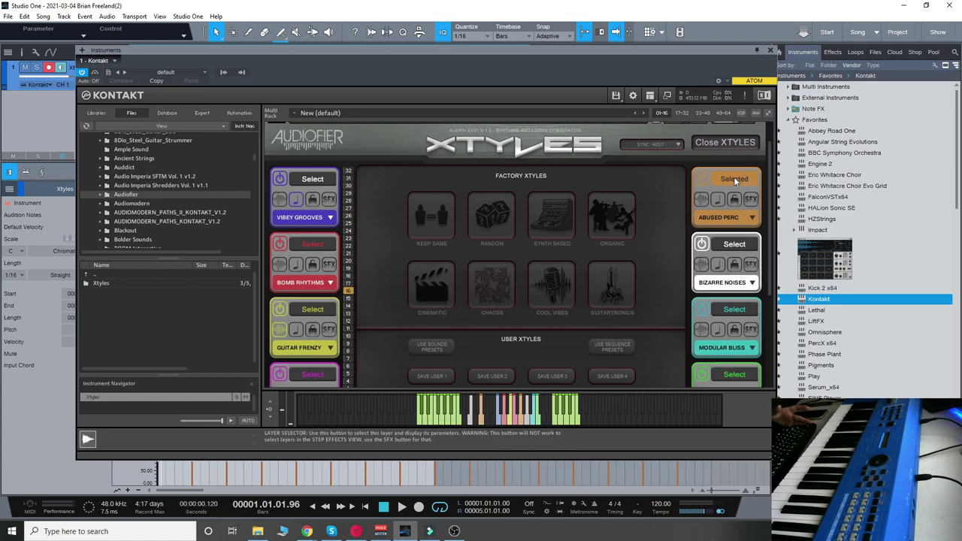
{"action": "left_click", "coordinate": [501, 291]}
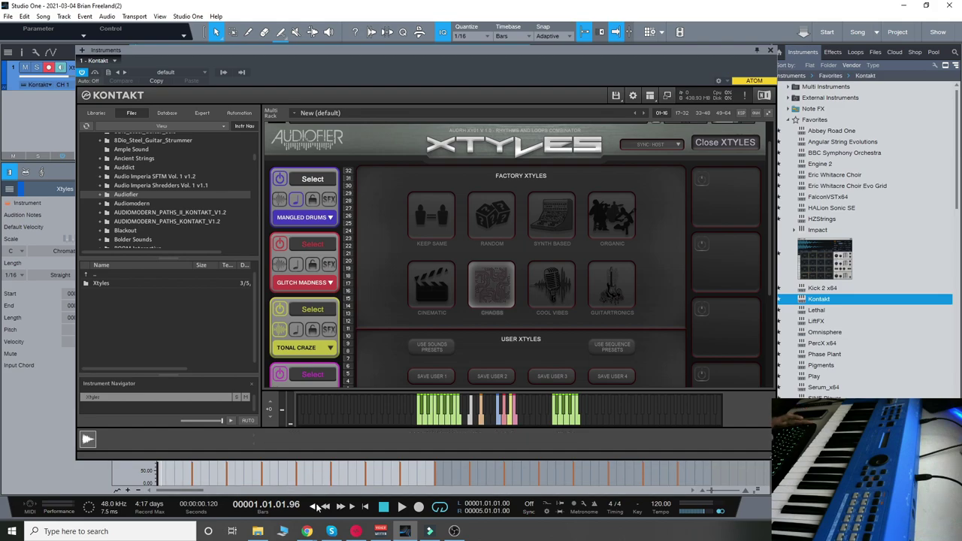
{"action": "left_click", "coordinate": [402, 508]}
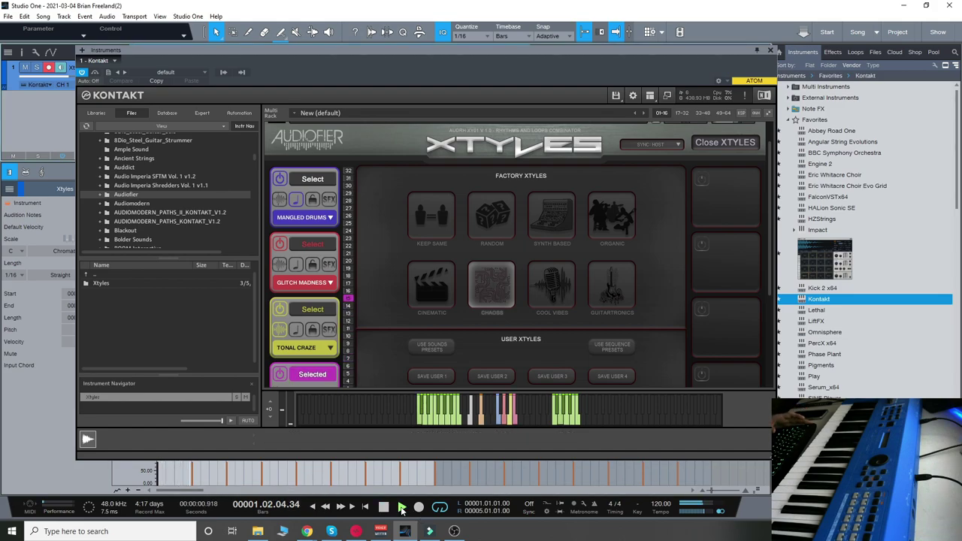
{"action": "left_click", "coordinate": [489, 344]}
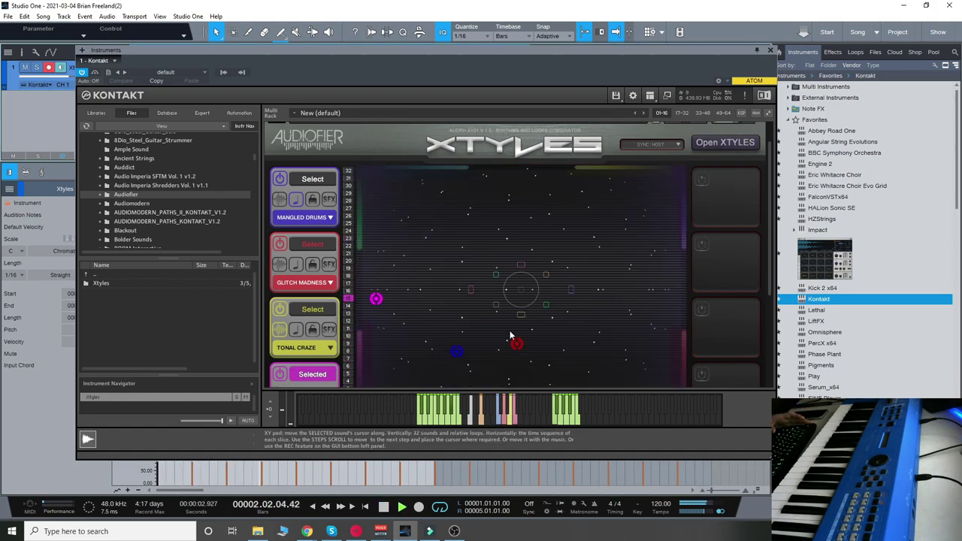
{"action": "left_click_drag", "start_coordinate": [376, 180], "coordinate": [506, 248]}
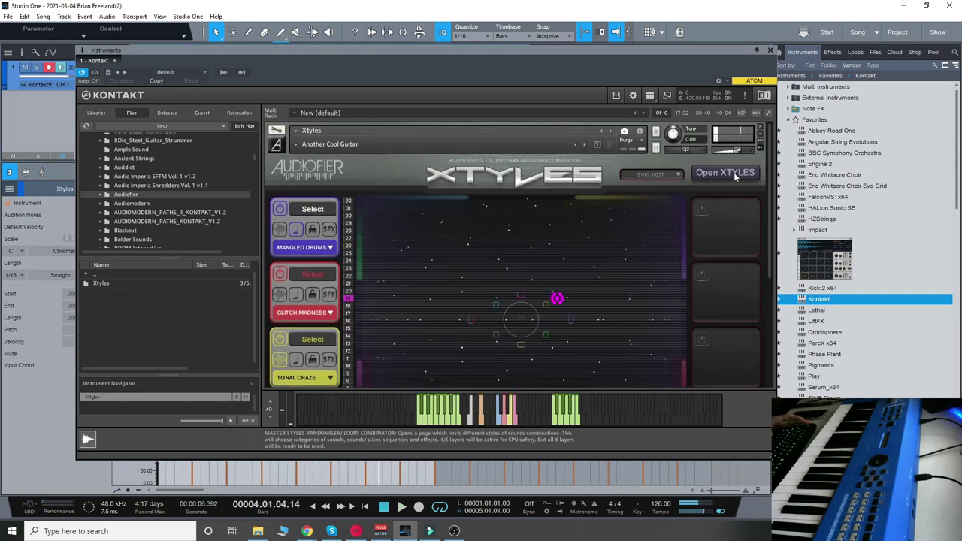
Apply the RANDOM style, replace it with SYNTH BASED, and play the loop from the start.
{"action": "left_click", "coordinate": [733, 172]}
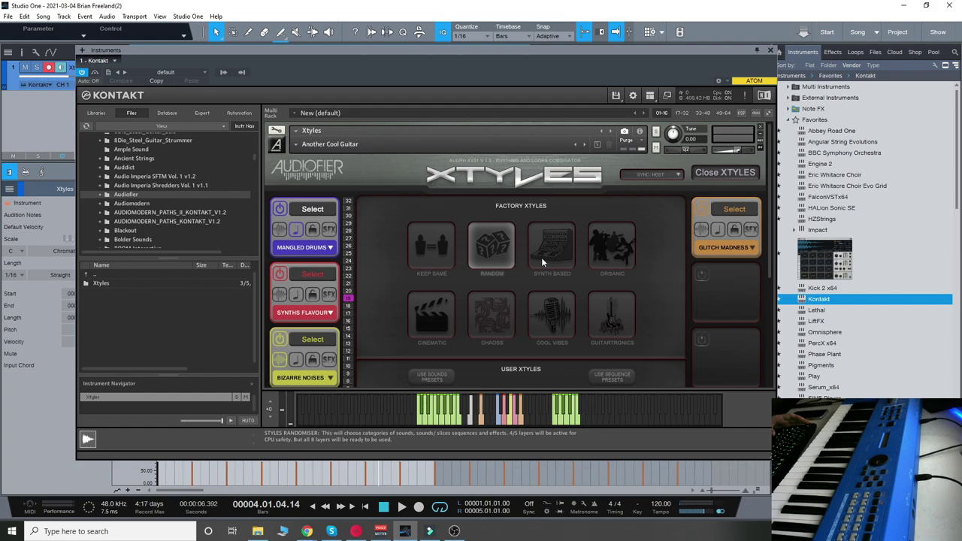
{"action": "left_click", "coordinate": [556, 257]}
{"action": "left_click", "coordinate": [315, 509]}
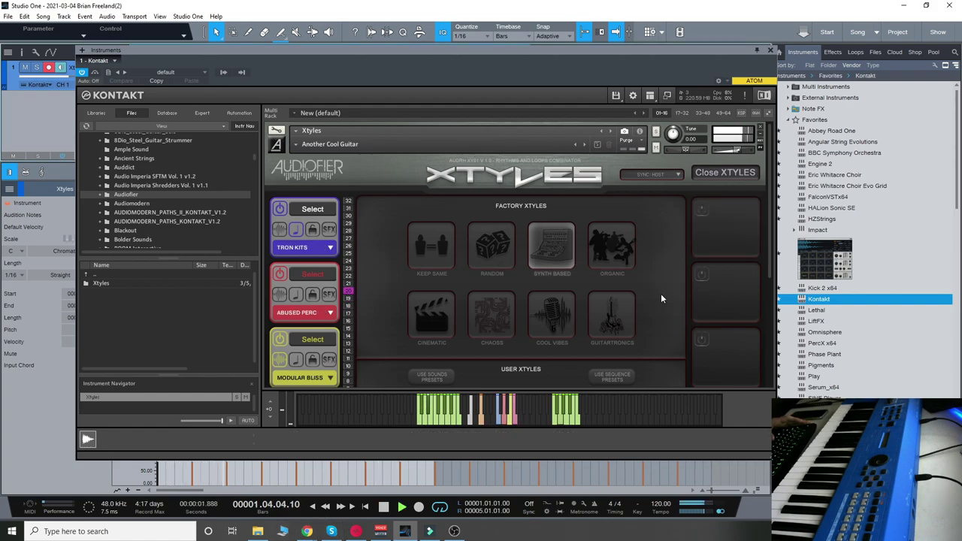
{"action": "left_click", "coordinate": [714, 172]}
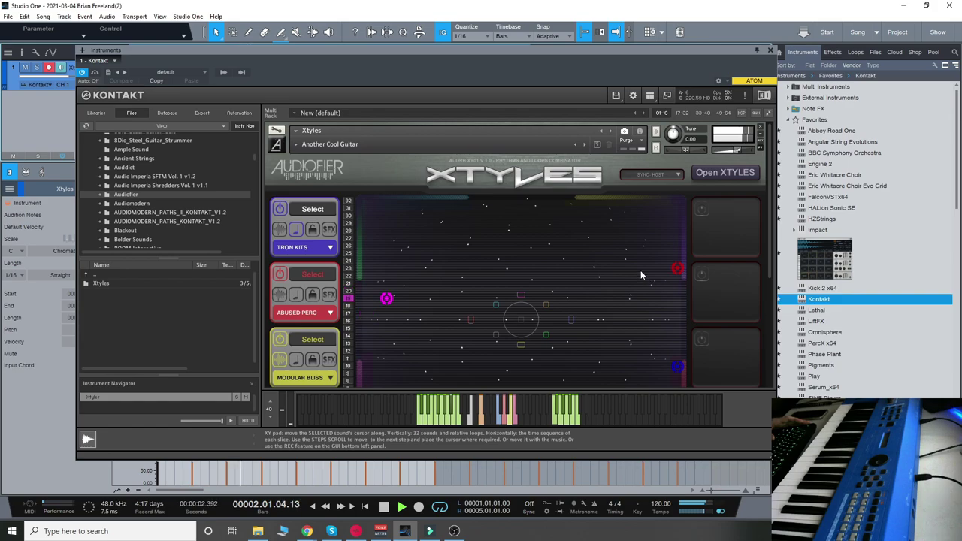
Apply the CINEMATIC factory style with ABUSED PERC on the first layer and play the loop on the XY pad.
{"action": "left_click", "coordinate": [714, 173]}
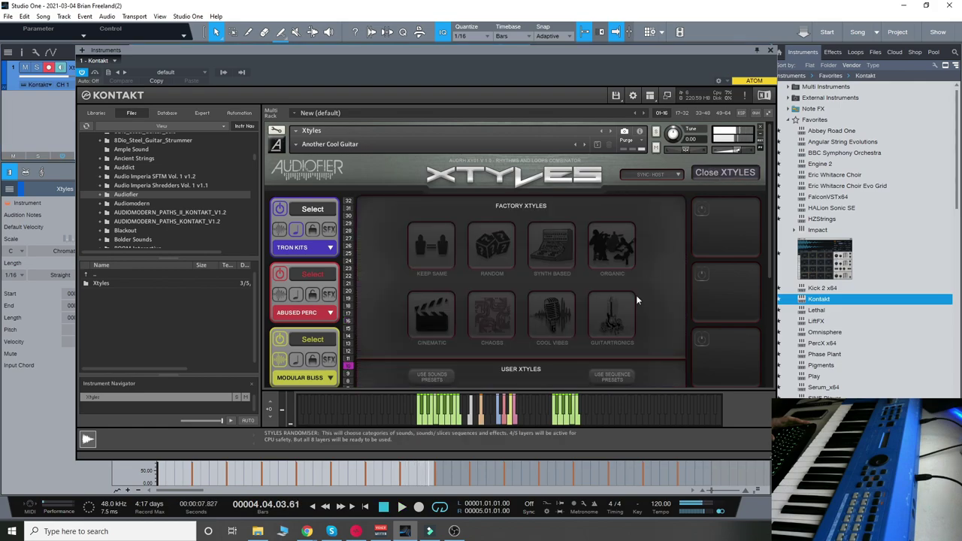
{"action": "left_click", "coordinate": [726, 172]}
{"action": "left_click", "coordinate": [727, 172]}
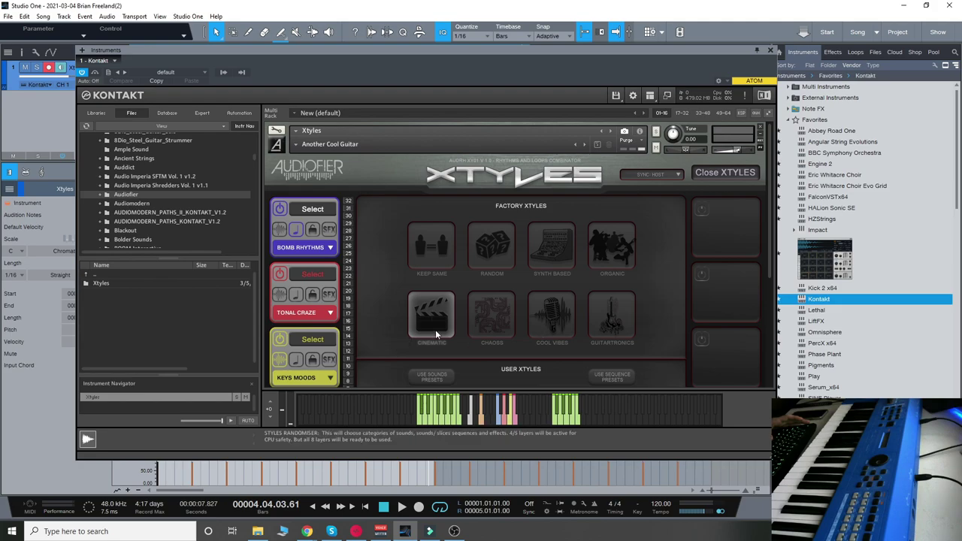
{"action": "scroll", "coordinate": [403, 327], "scroll_direction": "down", "scroll_amount": 3}
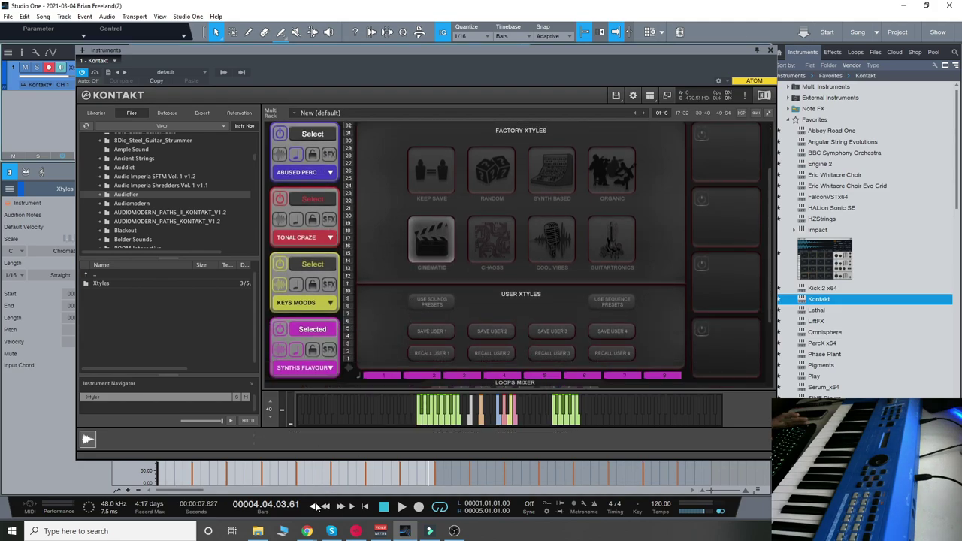
{"action": "left_click", "coordinate": [409, 508]}
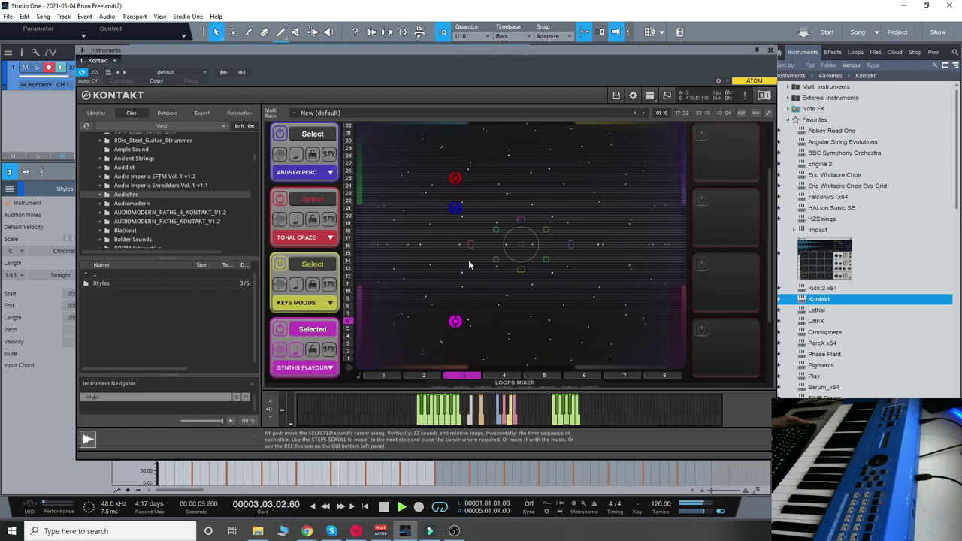
{"action": "left_click_drag", "start_coordinate": [484, 237], "coordinate": [377, 350]}
{"action": "left_click", "coordinate": [605, 190]}
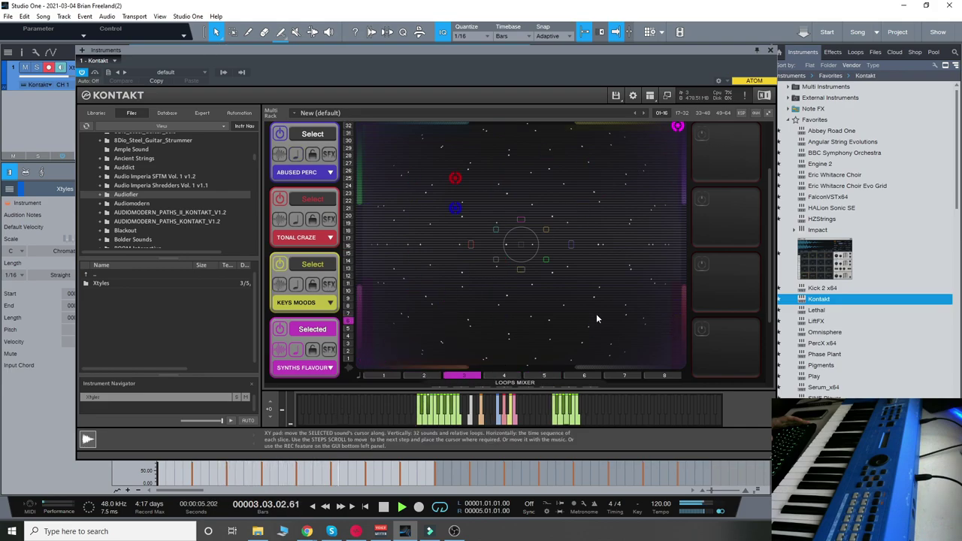
{"action": "scroll", "coordinate": [587, 314], "scroll_direction": "down", "scroll_amount": 1}
{"action": "scroll", "coordinate": [587, 310], "scroll_direction": "down", "scroll_amount": 1}
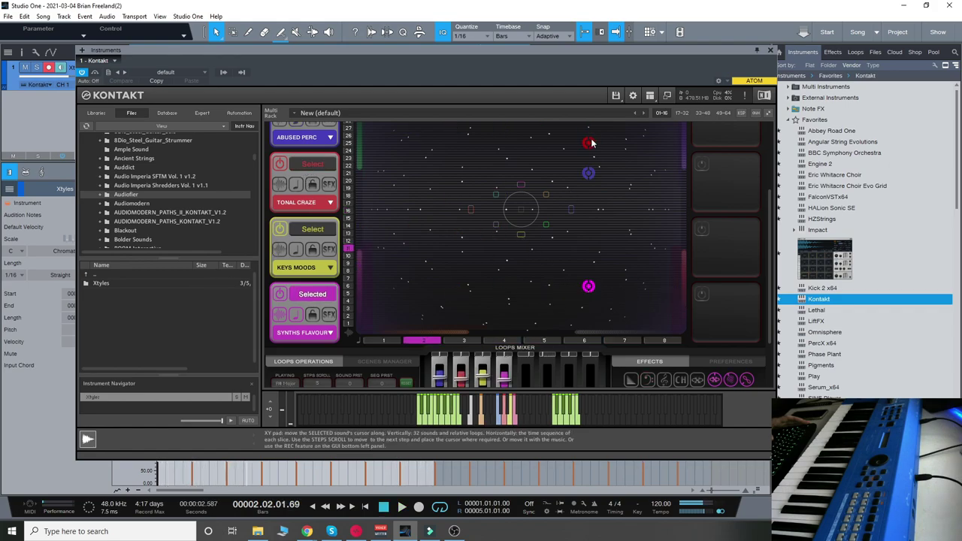
Load the Nice Vocals snapshot, replace it with Randomness, and play the loop from the start.
{"action": "scroll", "coordinate": [463, 325], "scroll_direction": "up", "scroll_amount": 2}
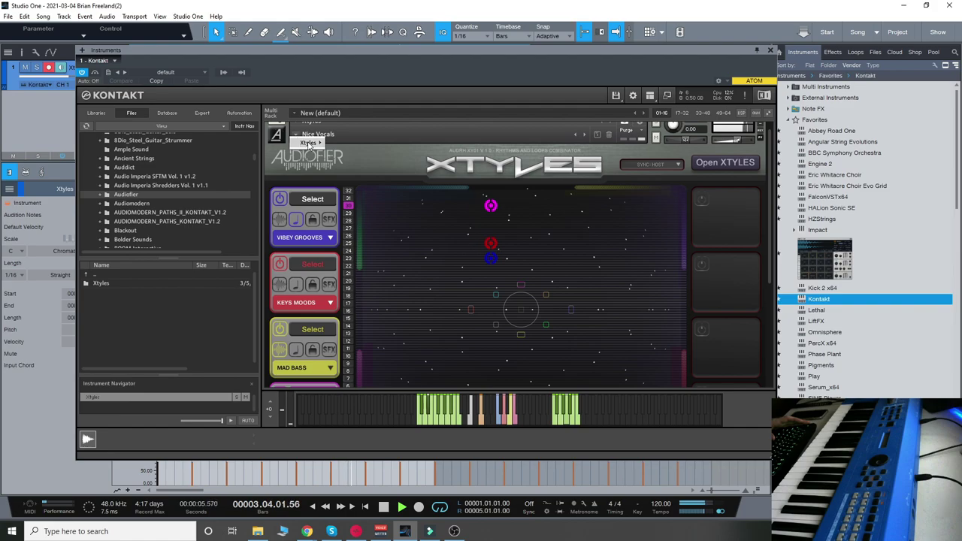
{"action": "left_click", "coordinate": [310, 135]}
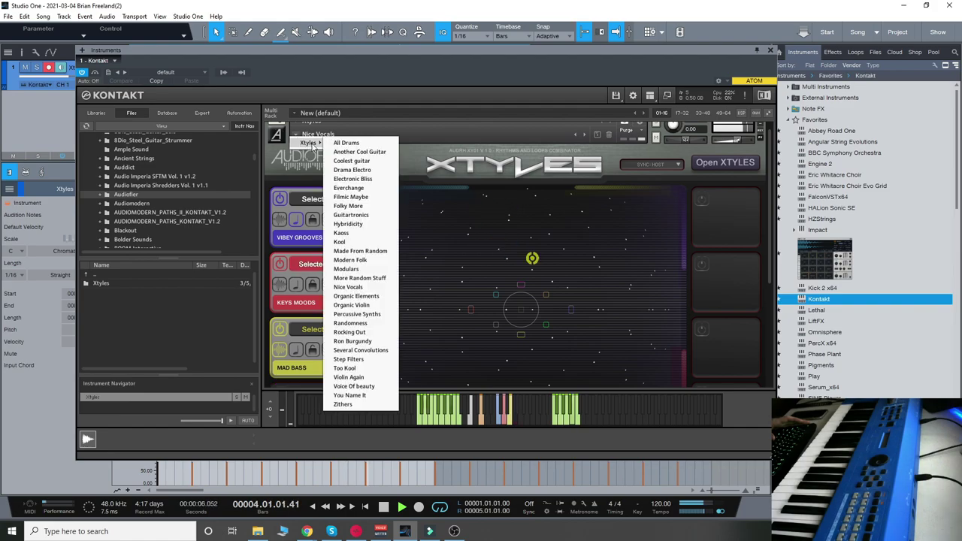
{"action": "left_click", "coordinate": [368, 329]}
{"action": "left_click", "coordinate": [313, 507]}
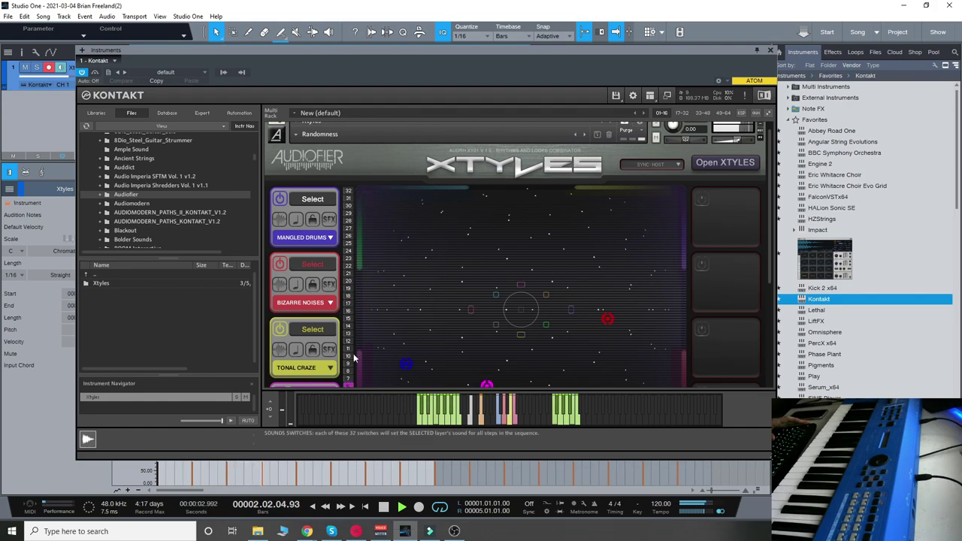
Show the Xtyles preferences below the loops mixer and return to the effects controls.
{"action": "scroll", "coordinate": [353, 359], "scroll_direction": "down", "scroll_amount": 2}
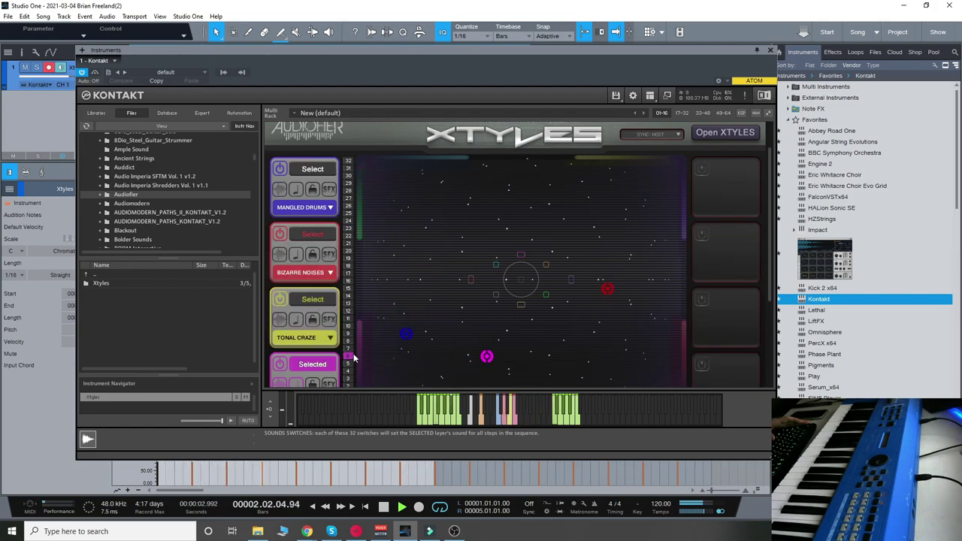
{"action": "scroll", "coordinate": [353, 359], "scroll_direction": "down", "scroll_amount": 1}
{"action": "scroll", "coordinate": [354, 360], "scroll_direction": "down", "scroll_amount": 4}
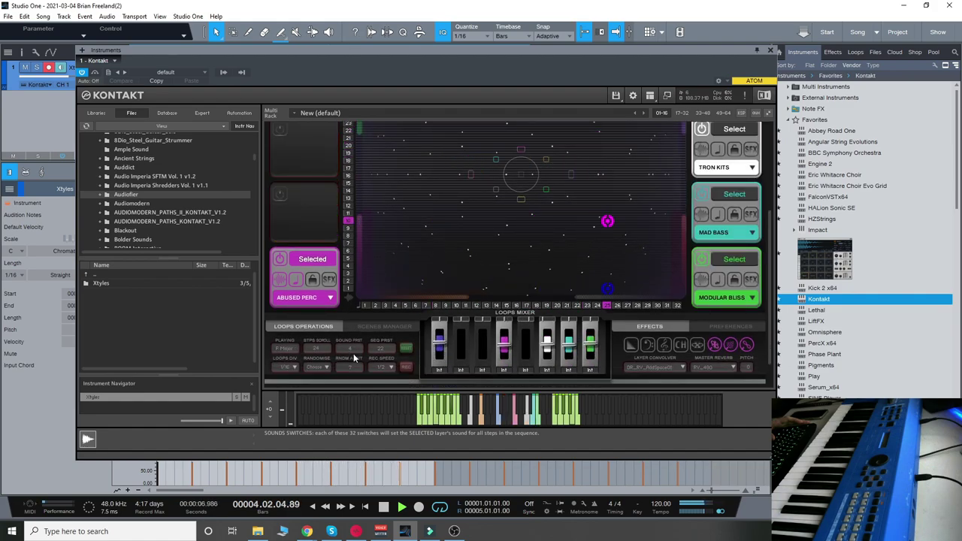
{"action": "left_click", "coordinate": [717, 328]}
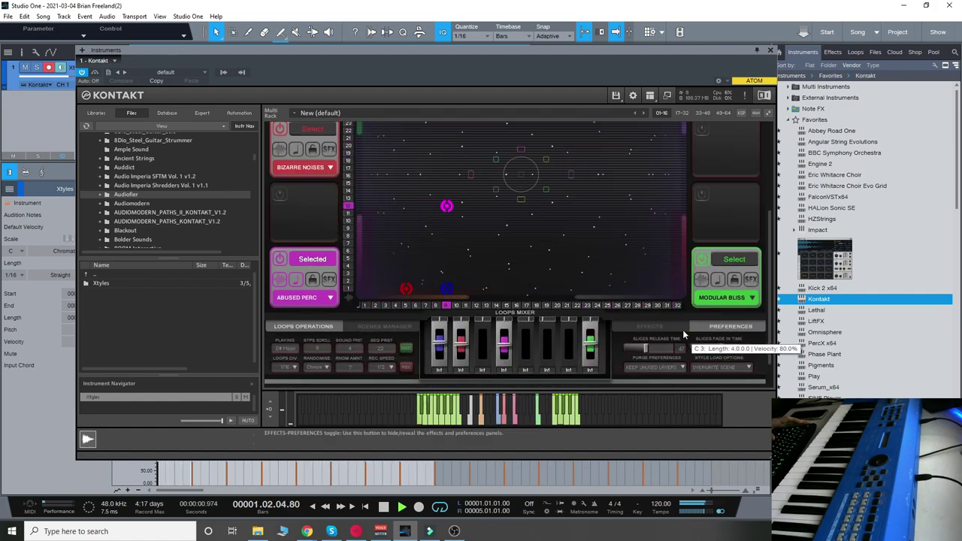
{"action": "left_click", "coordinate": [683, 325]}
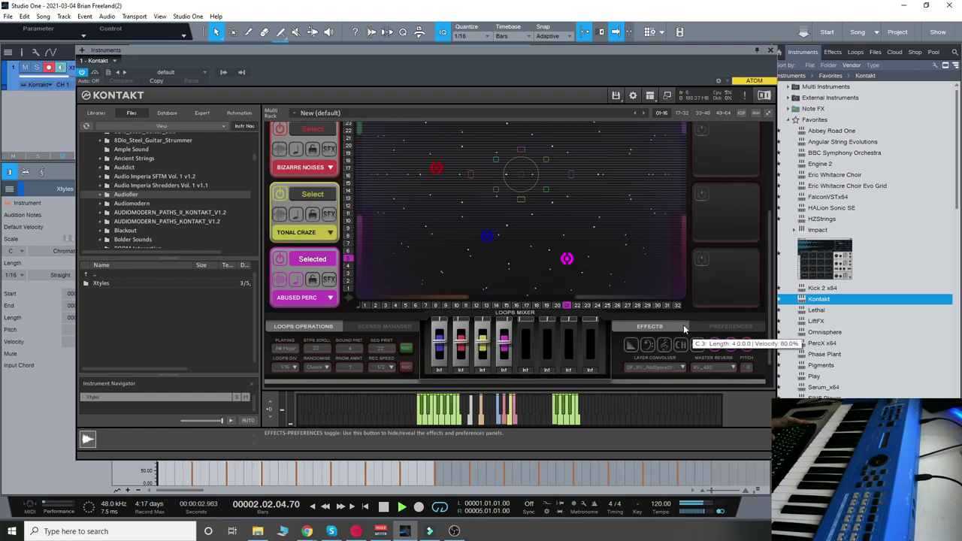
Choose a different layer convolver impulse and switch on the selected layer's effects.
{"action": "left_click", "coordinate": [655, 368]}
{"action": "left_click", "coordinate": [673, 365]}
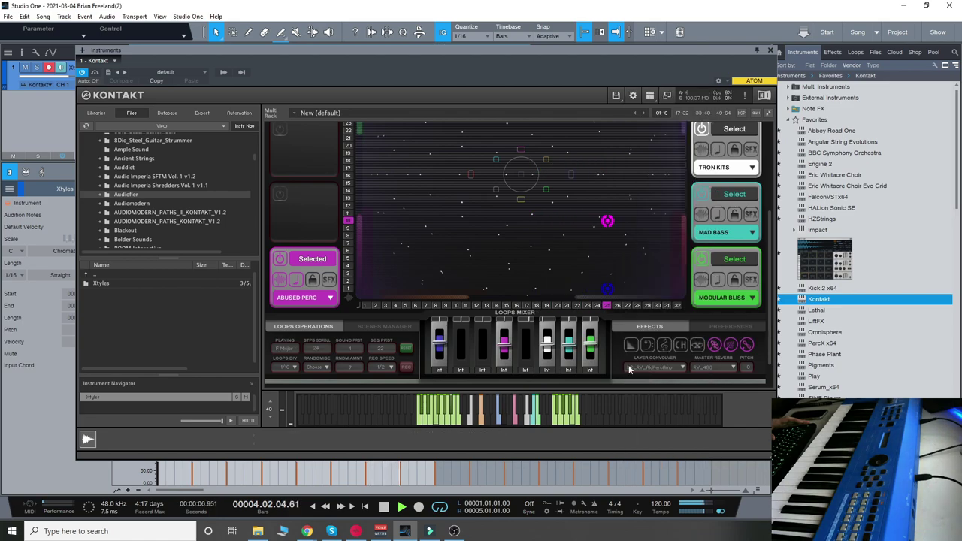
{"action": "left_click", "coordinate": [631, 345]}
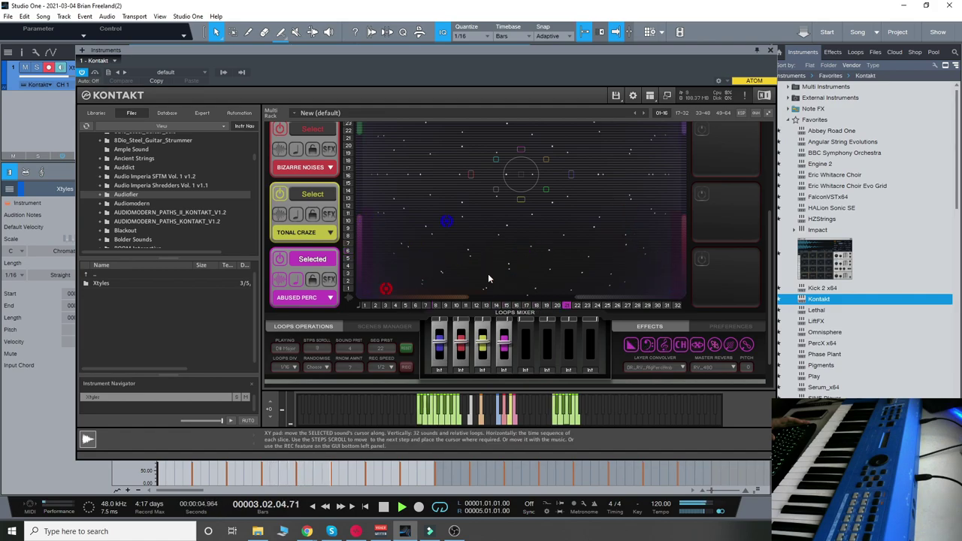
Replace the Randomness snapshot with Too Kool and play the loop from the start.
{"action": "scroll", "coordinate": [494, 272], "scroll_direction": "up", "scroll_amount": 2}
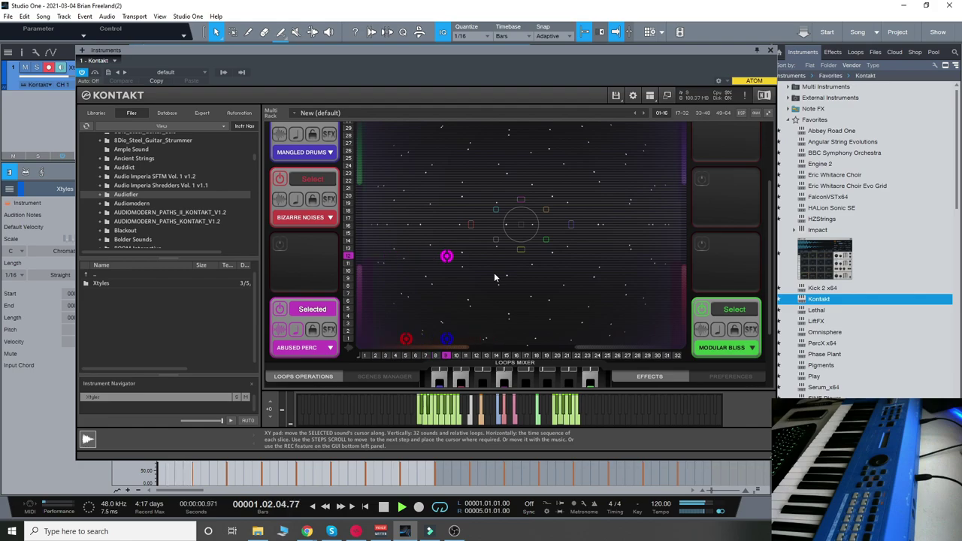
{"action": "scroll", "coordinate": [494, 278], "scroll_direction": "up", "scroll_amount": 1}
{"action": "scroll", "coordinate": [495, 277], "scroll_direction": "up", "scroll_amount": 3}
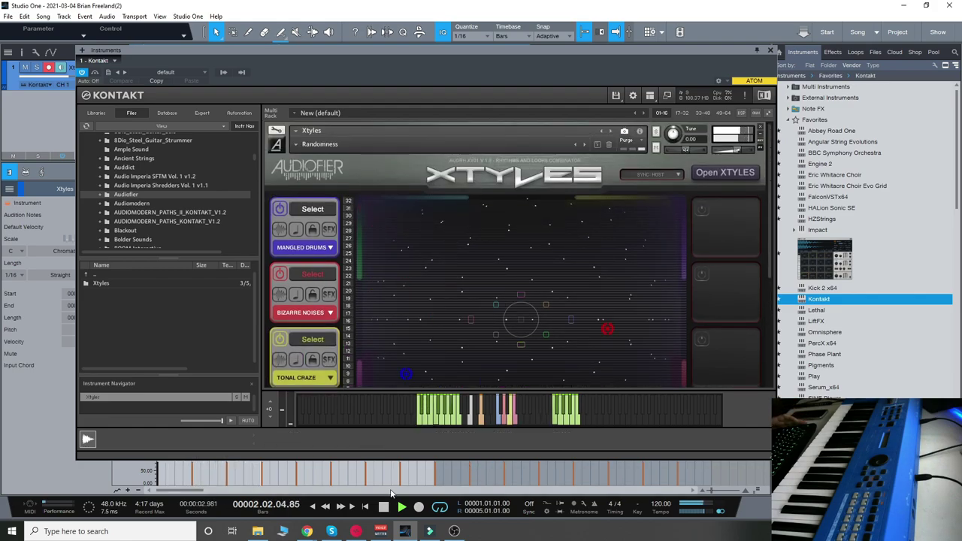
{"action": "left_click", "coordinate": [401, 508]}
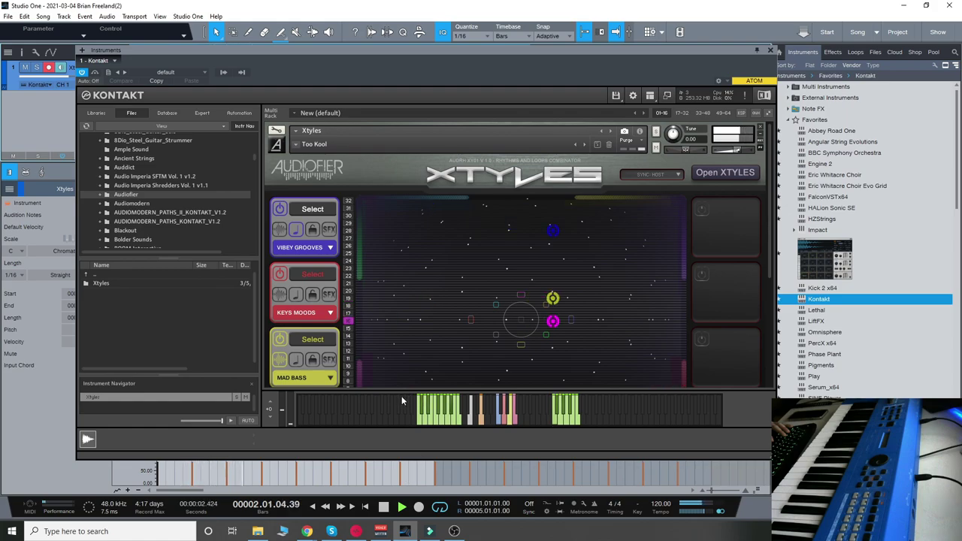
Change the fourth layer's sound category from VOCAL BITES to KEYS MOODS.
{"action": "scroll", "coordinate": [400, 366], "scroll_direction": "down", "scroll_amount": 3}
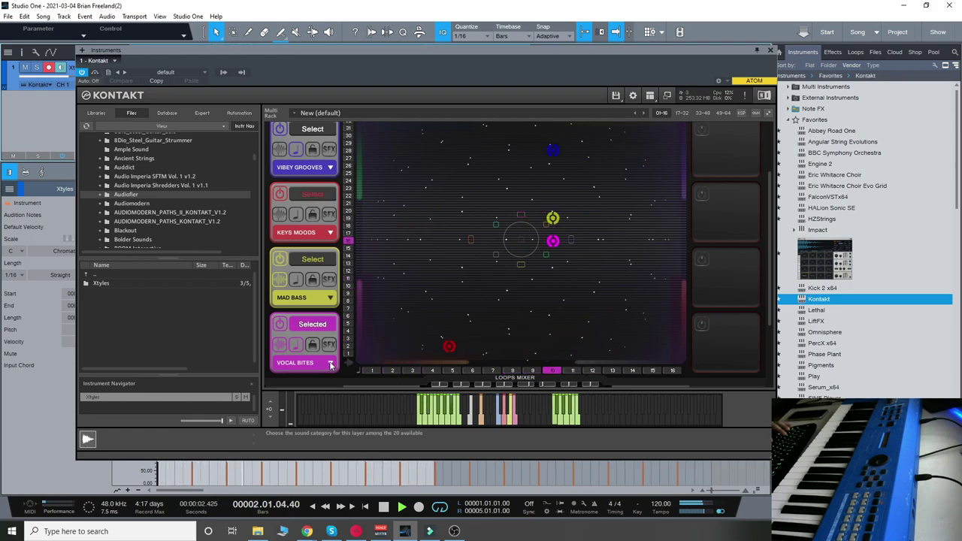
{"action": "left_click", "coordinate": [330, 364]}
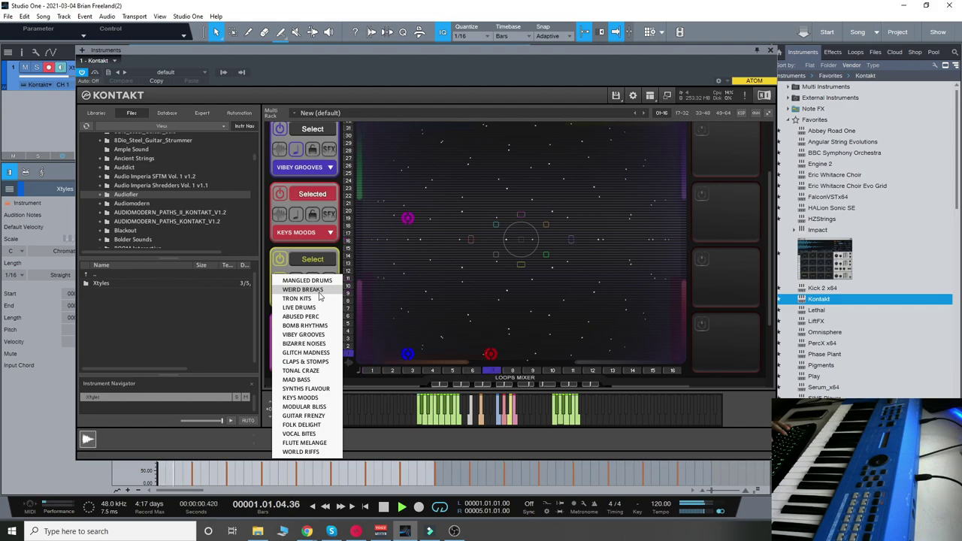
{"action": "left_click", "coordinate": [321, 398]}
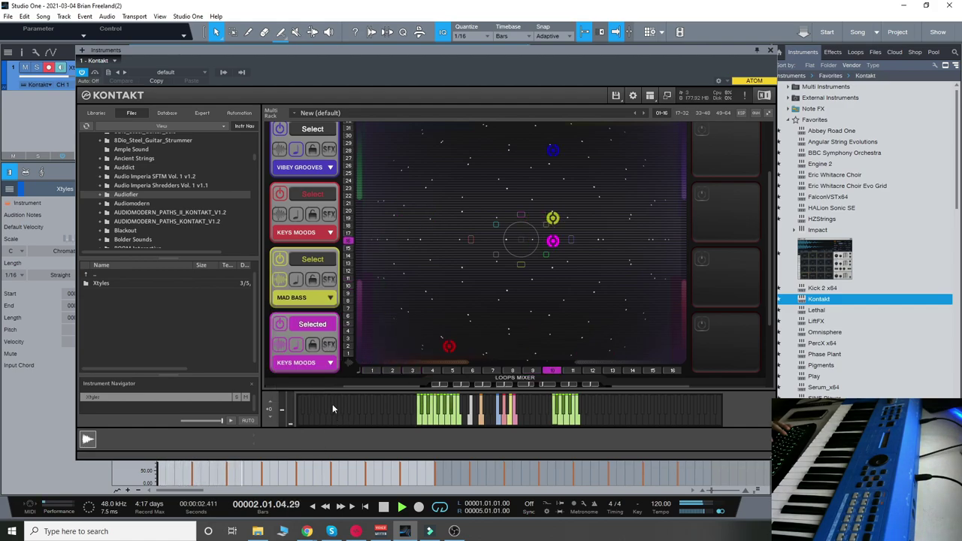
Switch the MAD BASS layer and the red KEYS MOODS layer off and back on to compare the loop.
{"action": "scroll", "coordinate": [411, 324], "scroll_direction": "up", "scroll_amount": 1}
{"action": "scroll", "coordinate": [411, 323], "scroll_direction": "up", "scroll_amount": 1}
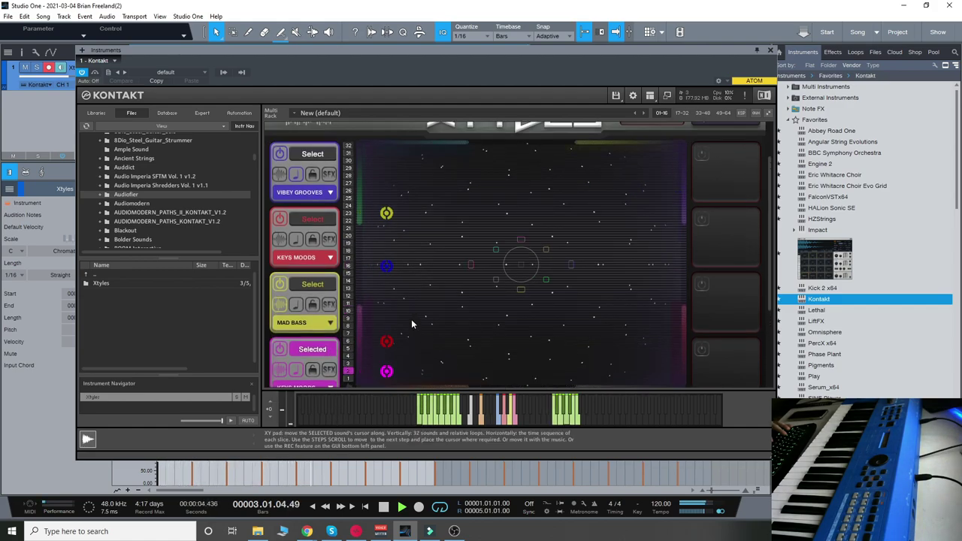
{"action": "left_click", "coordinate": [279, 283]}
{"action": "left_click", "coordinate": [278, 219]}
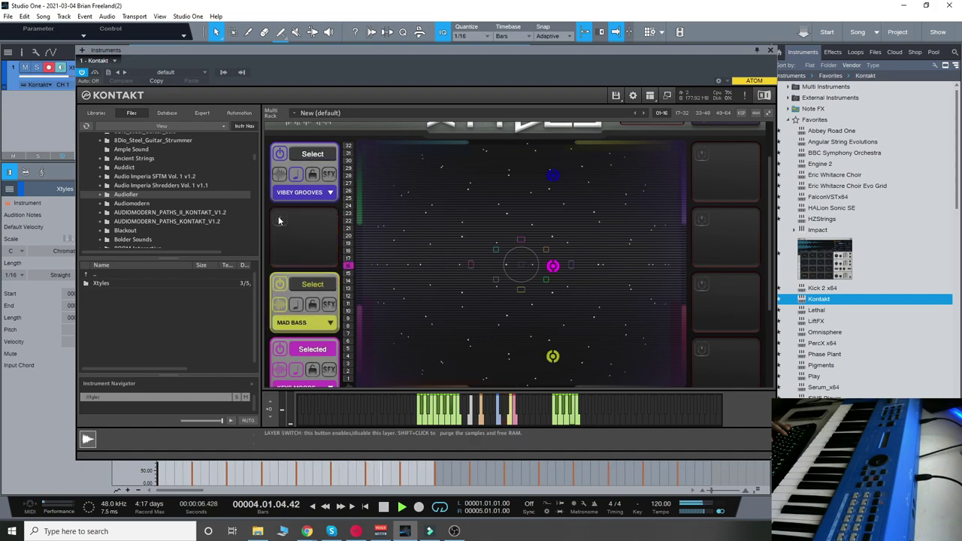
{"action": "left_click", "coordinate": [278, 221]}
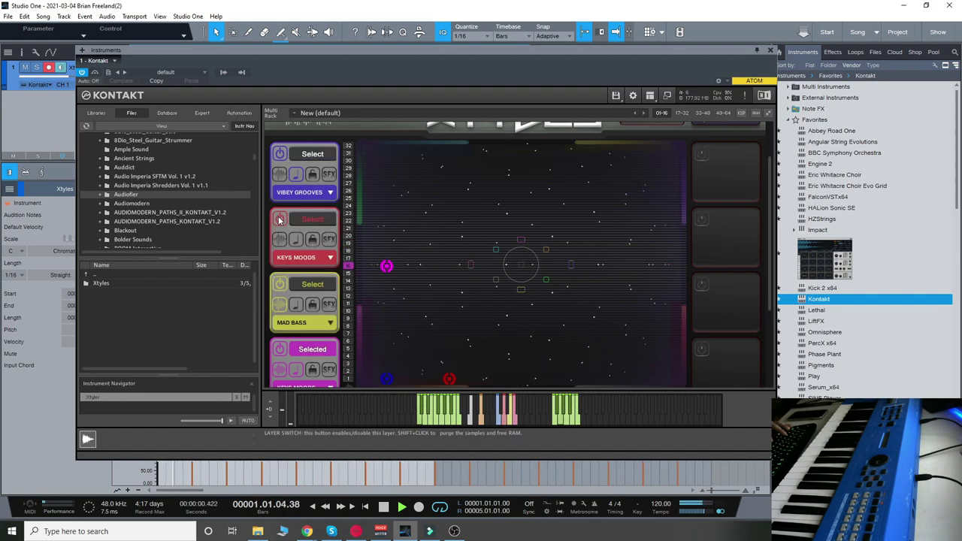
Load the Violin Again snapshot and show its layers while the loop plays.
{"action": "scroll", "coordinate": [469, 293], "scroll_direction": "up", "scroll_amount": 4}
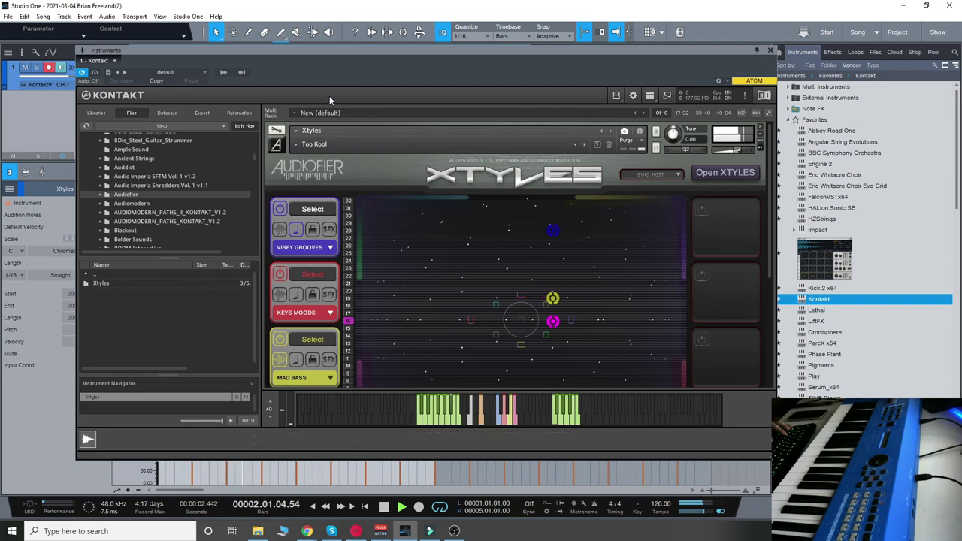
{"action": "left_click", "coordinate": [298, 147]}
{"action": "mouse_move", "coordinate": [309, 152]}
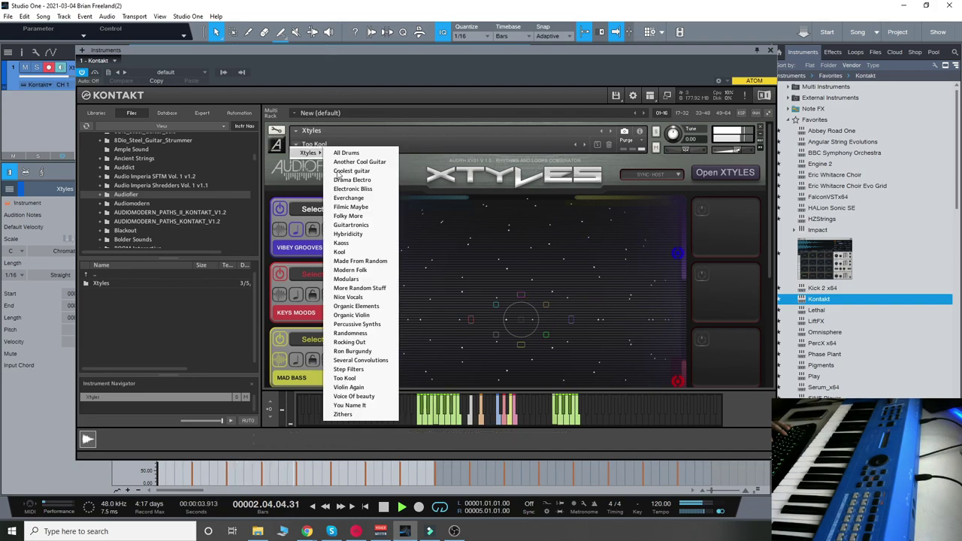
{"action": "left_click", "coordinate": [350, 387]}
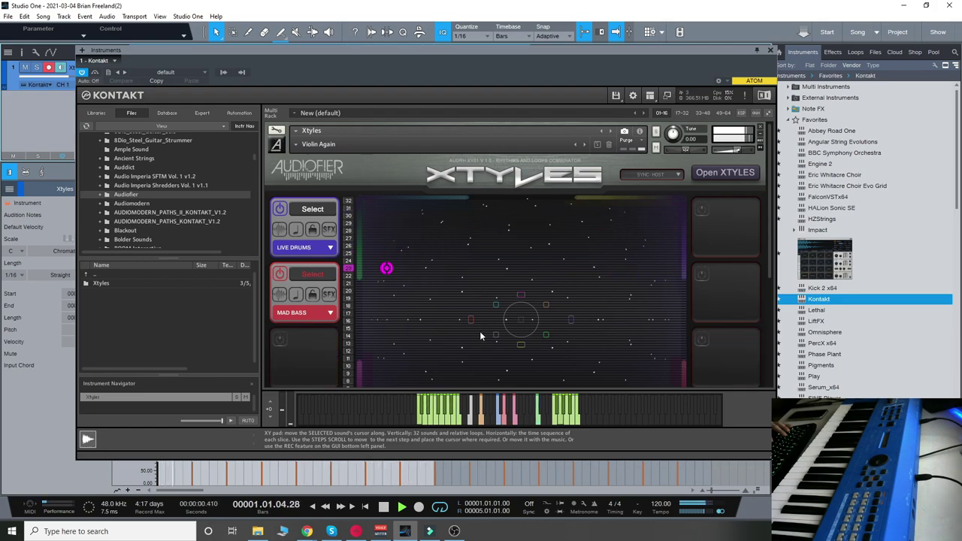
{"action": "scroll", "coordinate": [481, 336], "scroll_direction": "down", "scroll_amount": 2}
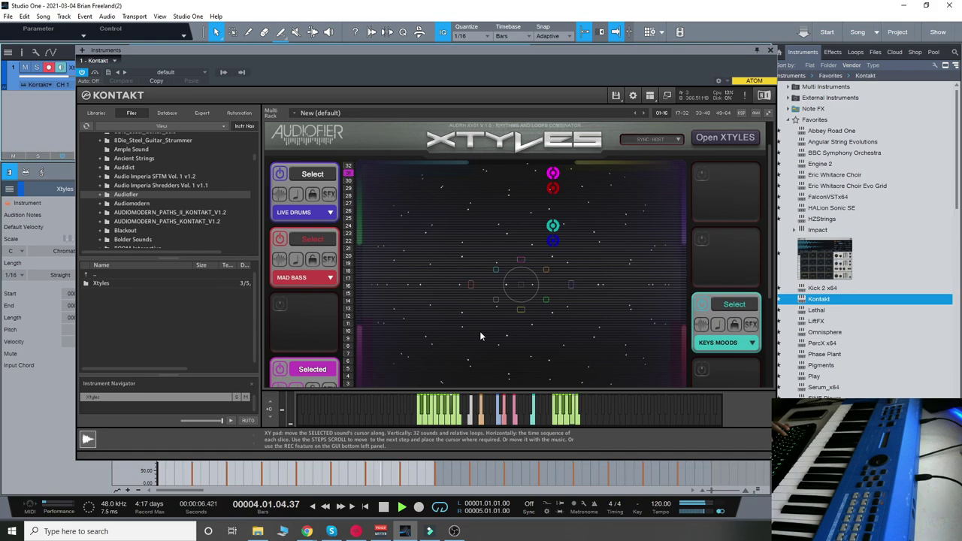
Close the Kontakt window, raise the low note pattern in the first four bars by one semitone to start on C#1, and resume playback.
{"action": "left_click", "coordinate": [770, 50]}
{"action": "scroll", "coordinate": [337, 391], "scroll_direction": "down", "scroll_amount": 2}
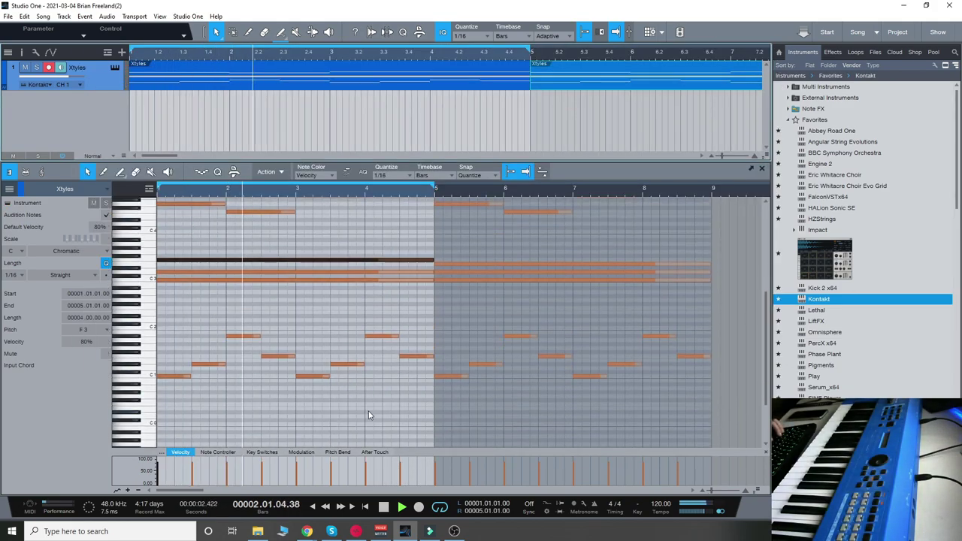
{"action": "left_click_drag", "start_coordinate": [431, 412], "coordinate": [147, 299]}
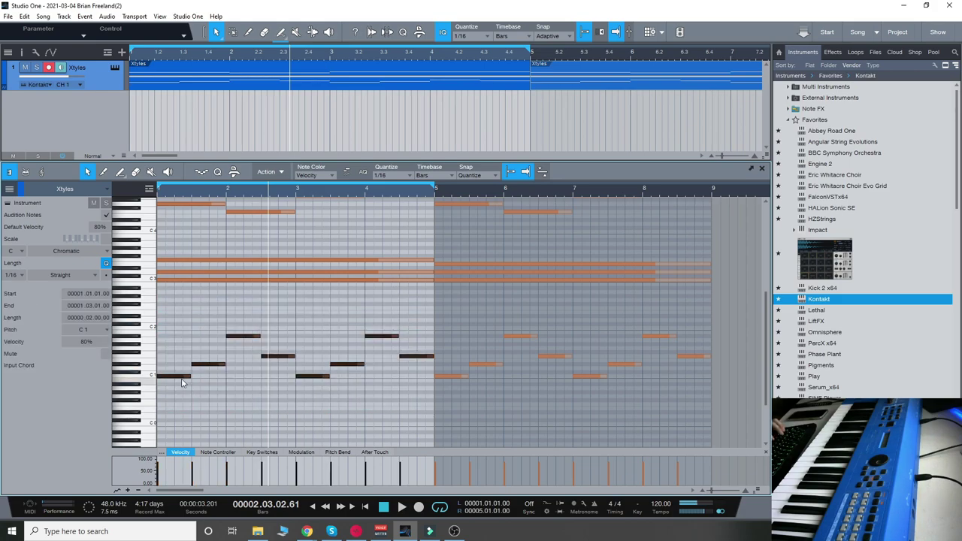
{"action": "left_click_drag", "start_coordinate": [180, 380], "coordinate": [181, 375]}
{"action": "key", "text": "space"}
{"action": "left_click", "coordinate": [319, 423]}
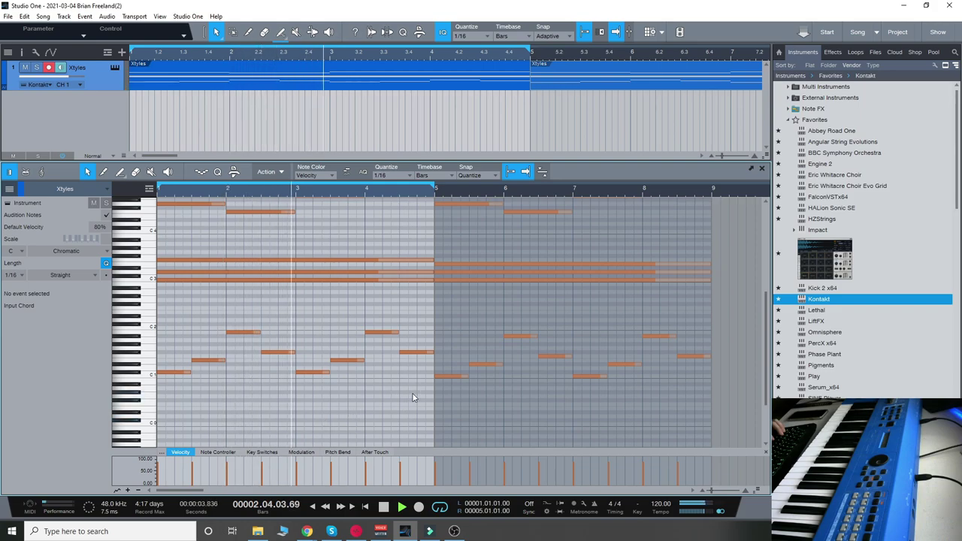
{"action": "left_click_drag", "start_coordinate": [411, 384], "coordinate": [158, 324]}
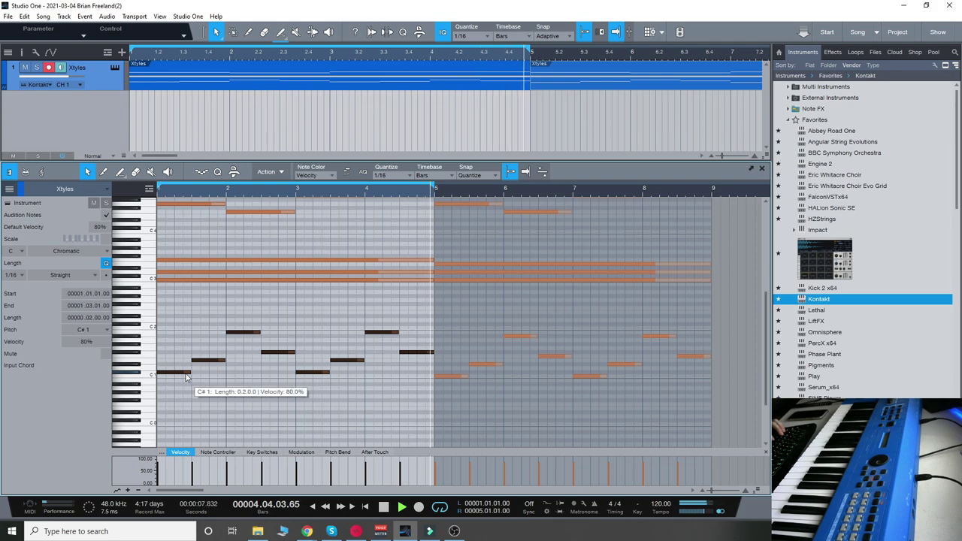
{"action": "left_click", "coordinate": [217, 397]}
{"action": "scroll", "coordinate": [236, 404], "scroll_direction": "up", "scroll_amount": 3}
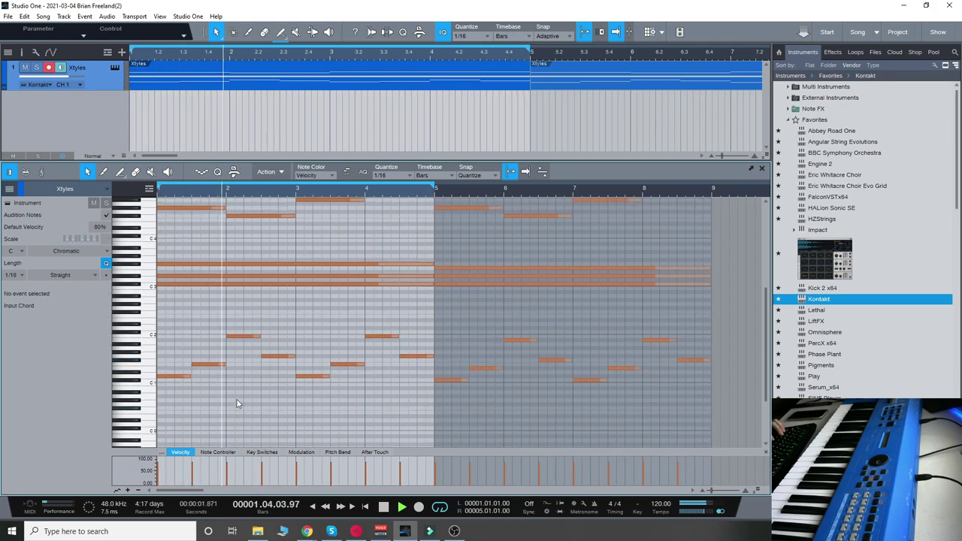